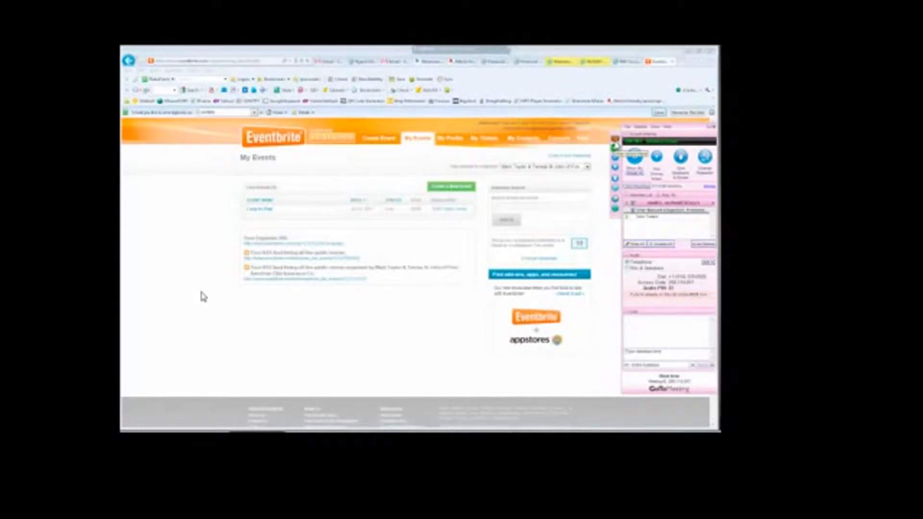
Step: Collapse the GoToMeeting control panel and move its remaining strip away from the Eventbrite page content
{"action": "left_click", "coordinate": [616, 140]}
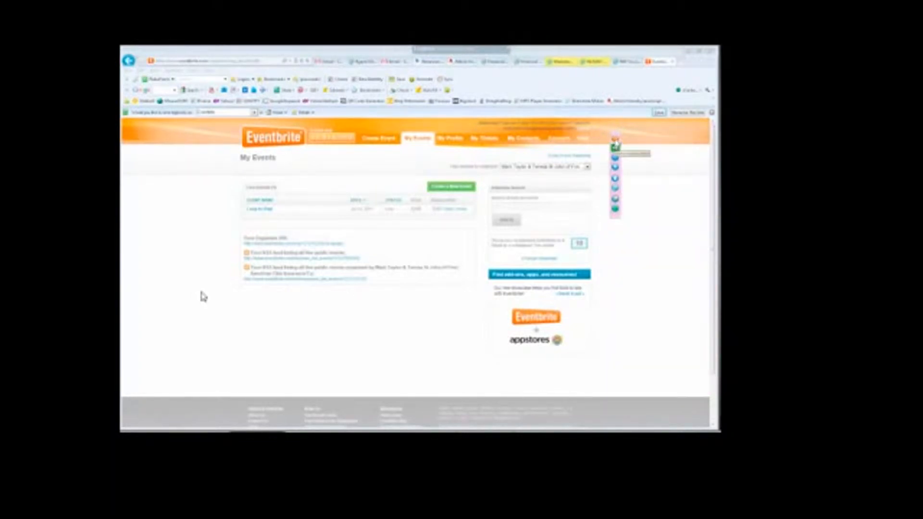
{"action": "left_click_drag", "start_coordinate": [616, 135], "coordinate": [705, 135]}
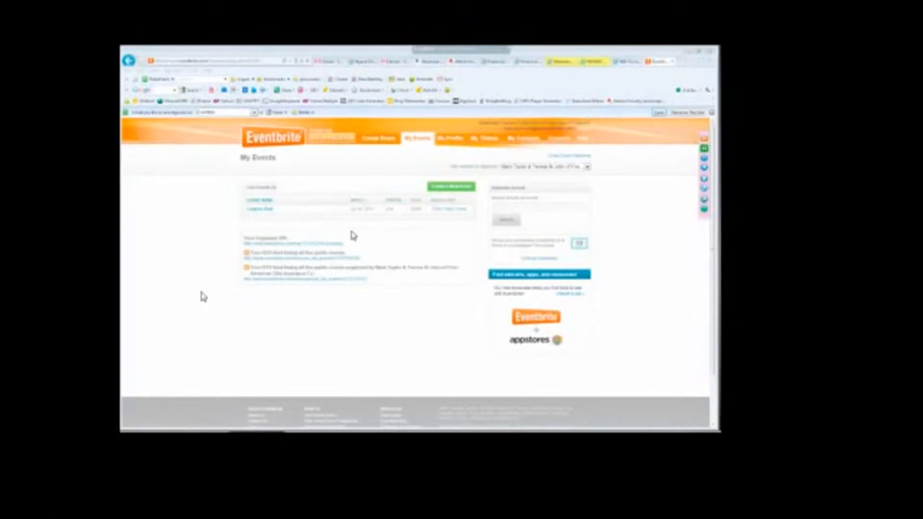
Step: Open the form for creating a new event from the list of events
{"action": "left_click", "coordinate": [462, 188]}
{"action": "left_click", "coordinate": [455, 188]}
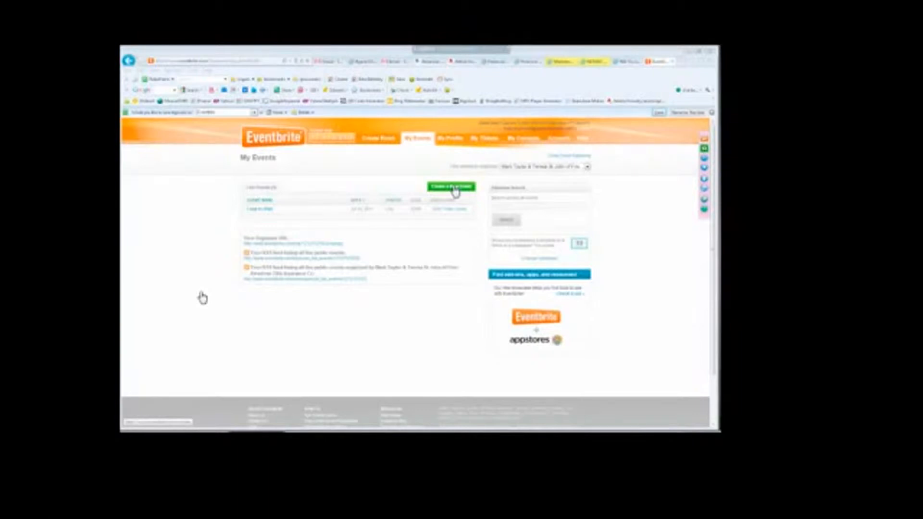
{"action": "left_click", "coordinate": [454, 188]}
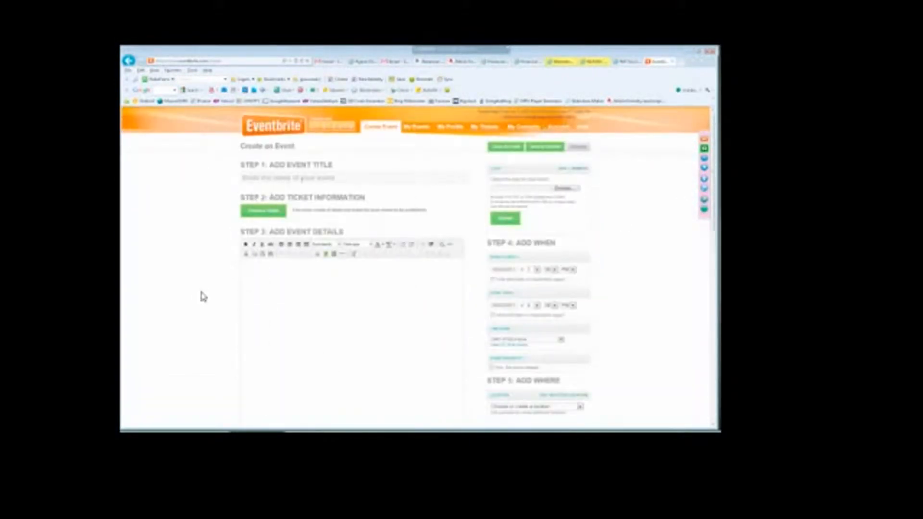
Step: Give the new event the title "Core 4 Learning Lab #1"
{"action": "left_click", "coordinate": [258, 178]}
{"action": "type", "text": "Core for Lo"}
{"action": "type", "text": "arning Lab #1"}
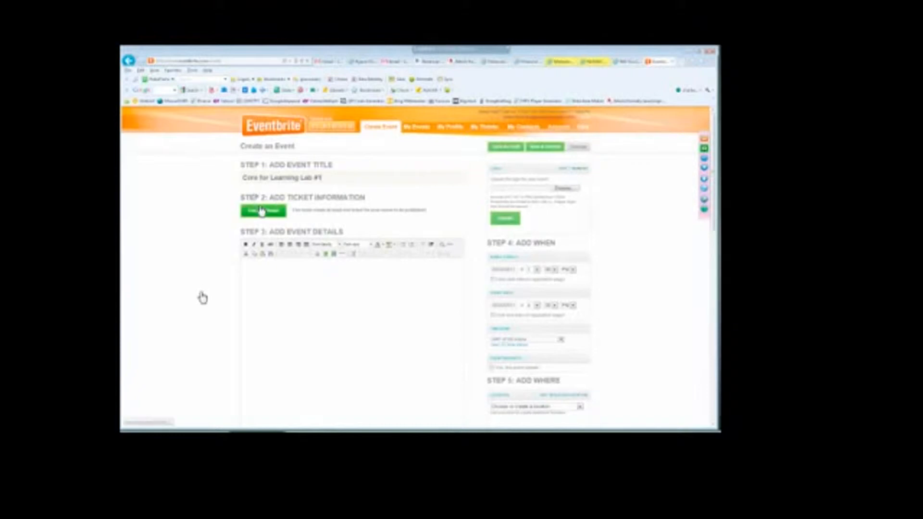
{"action": "key", "text": "BackSpace"}
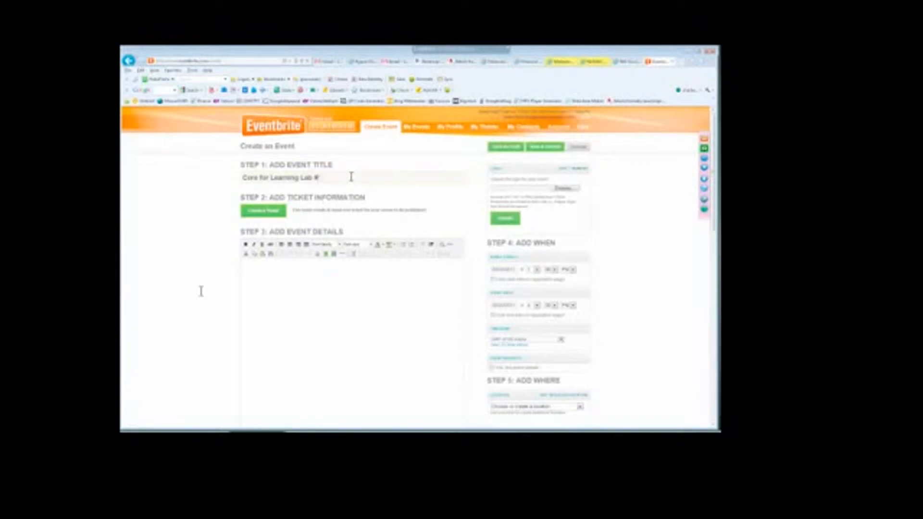
{"action": "type", "text": "4"}
{"action": "key", "text": "BackSpace"}
{"action": "type", "text": "5"}
{"action": "key", "text": "BackSpace"}
{"action": "key", "text": "BackSpace"}
{"action": "key", "text": "BackSpace"}
{"action": "type", "text": "4"}
Step: Create a free ticket named "Core 4 Learning Lab #1" and fill in its available quantity
{"action": "left_click", "coordinate": [276, 213]}
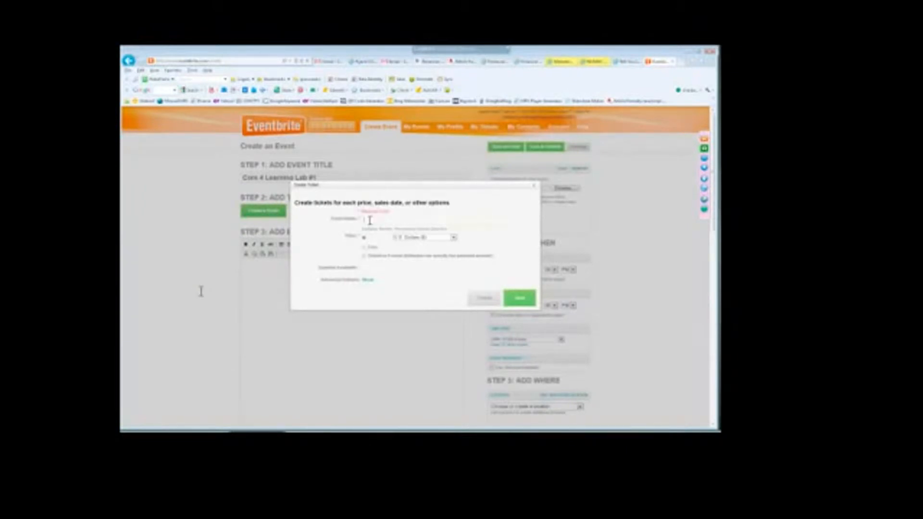
{"action": "type", "text": "Core 4 Learning Lab #1"}
{"action": "left_click", "coordinate": [364, 247]}
{"action": "left_click", "coordinate": [367, 269]}
Step: In the ticket's advanced options, set the sales start to a specific day in July 2011 with a PM time
{"action": "left_click", "coordinate": [372, 280]}
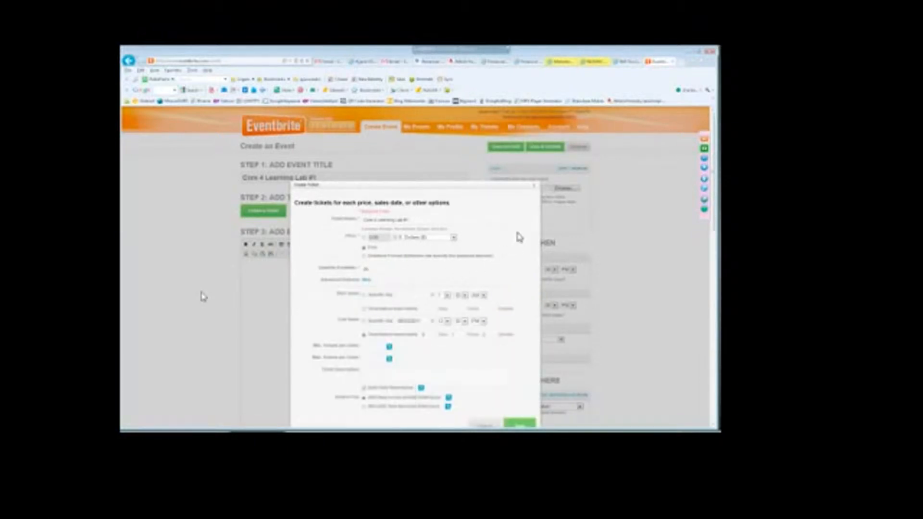
{"action": "scroll", "coordinate": [481, 231], "scroll_direction": "down", "scroll_amount": 3}
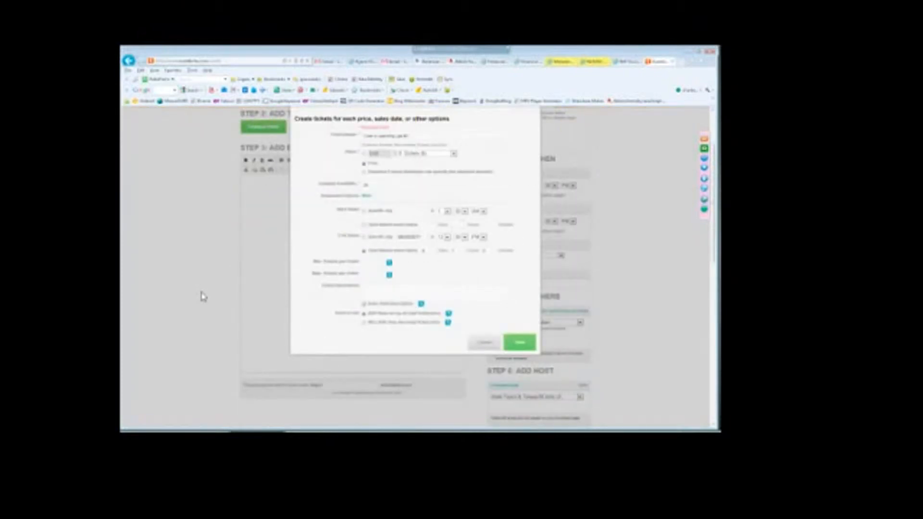
{"action": "left_click", "coordinate": [366, 211]}
{"action": "scroll", "coordinate": [520, 217], "scroll_direction": "up", "scroll_amount": 3}
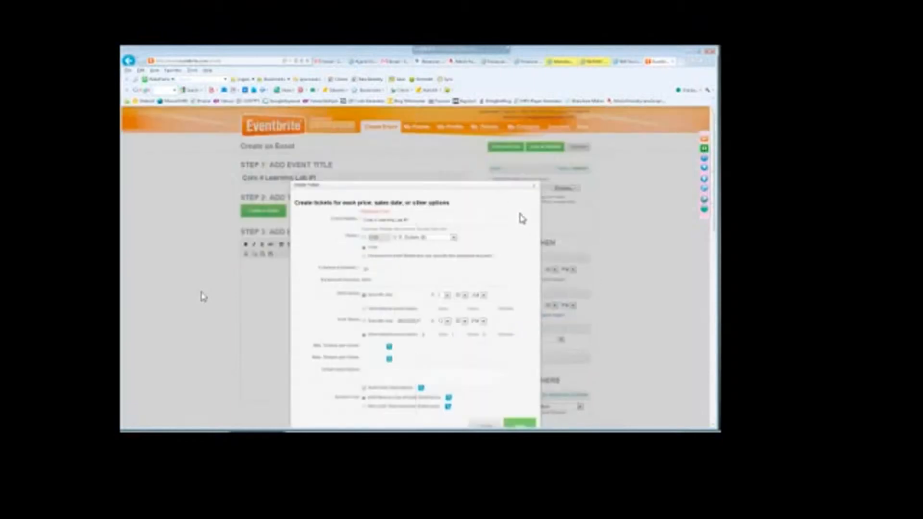
{"action": "left_click", "coordinate": [416, 296]}
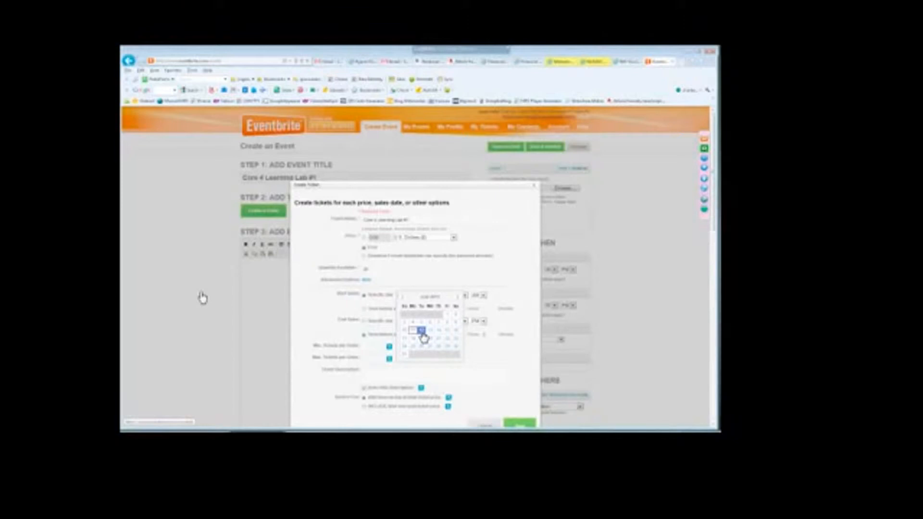
{"action": "left_click", "coordinate": [421, 331]}
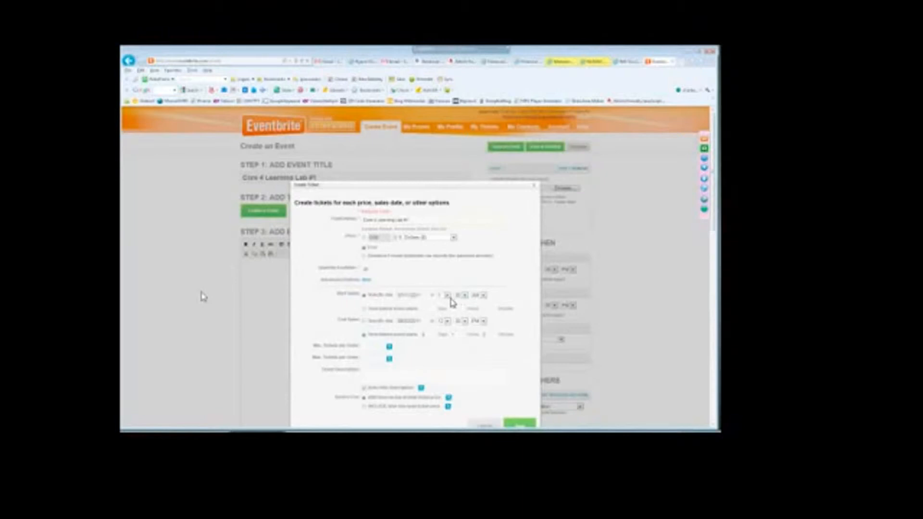
{"action": "left_click", "coordinate": [483, 296]}
{"action": "left_click", "coordinate": [482, 309]}
Step: Set the end of ticket sales to a specific date in July 2011
{"action": "left_click", "coordinate": [364, 321]}
{"action": "left_click", "coordinate": [418, 322]}
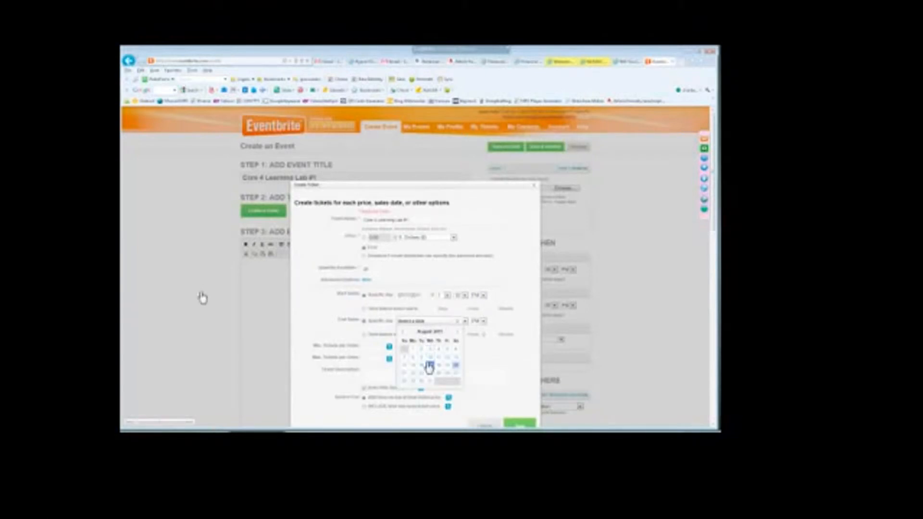
{"action": "left_click", "coordinate": [403, 331]}
{"action": "left_click", "coordinate": [458, 366]}
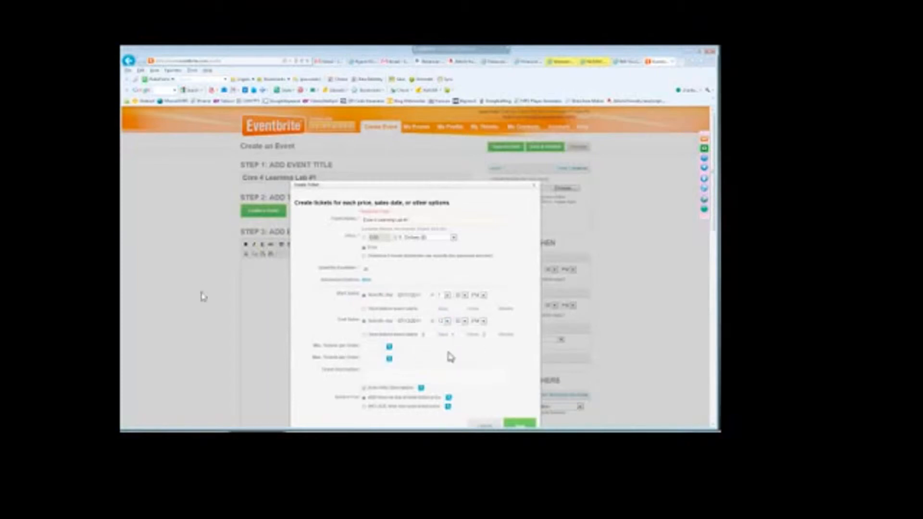
Step: Choose to include the service fee in the ticket price and save the ticket
{"action": "scroll", "coordinate": [456, 350], "scroll_direction": "down", "scroll_amount": 3}
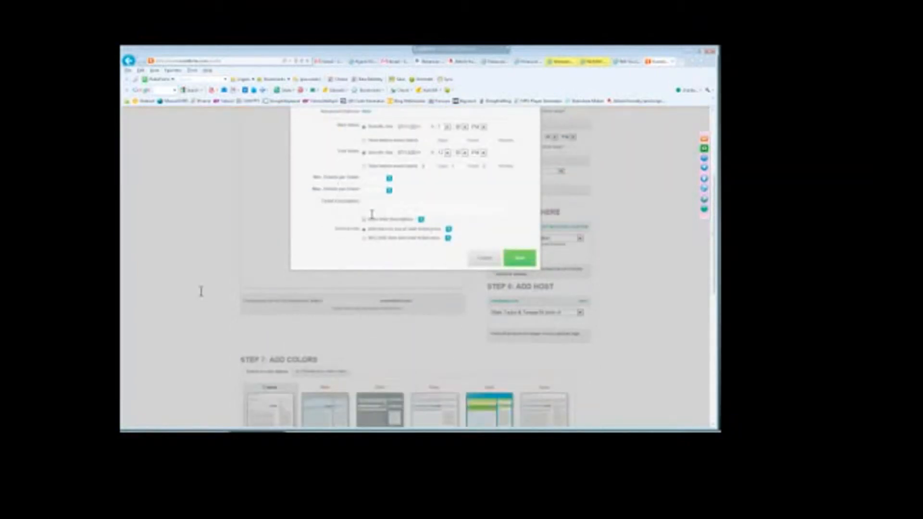
{"action": "left_click", "coordinate": [522, 259]}
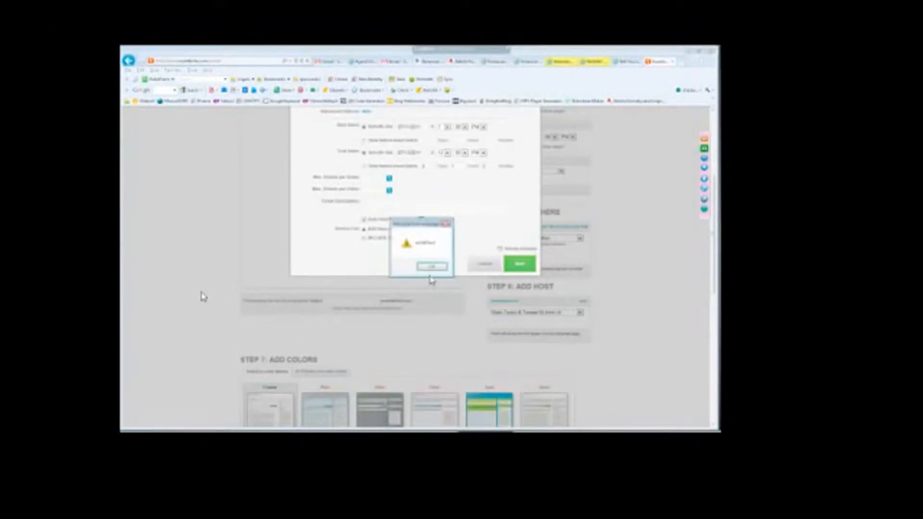
{"action": "left_click", "coordinate": [432, 266]}
{"action": "scroll", "coordinate": [481, 231], "scroll_direction": "up", "scroll_amount": 3}
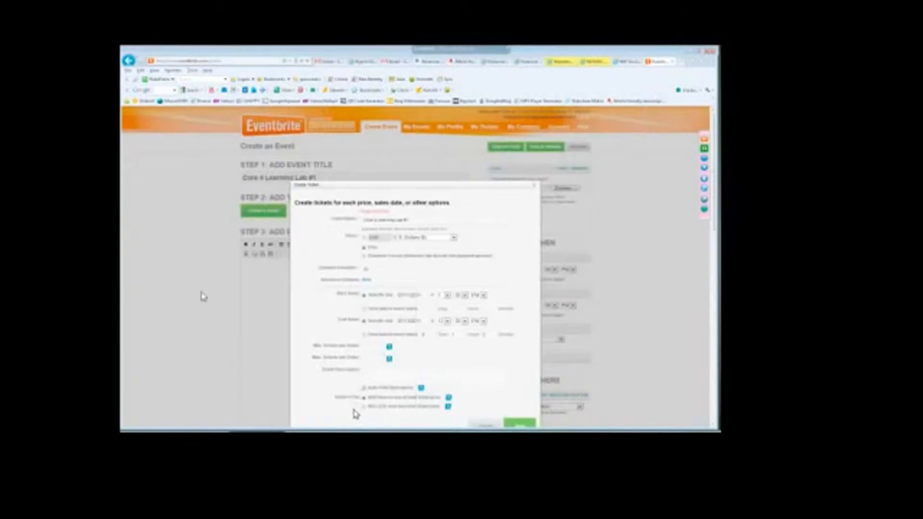
{"action": "left_click", "coordinate": [364, 407]}
{"action": "left_click", "coordinate": [517, 420]}
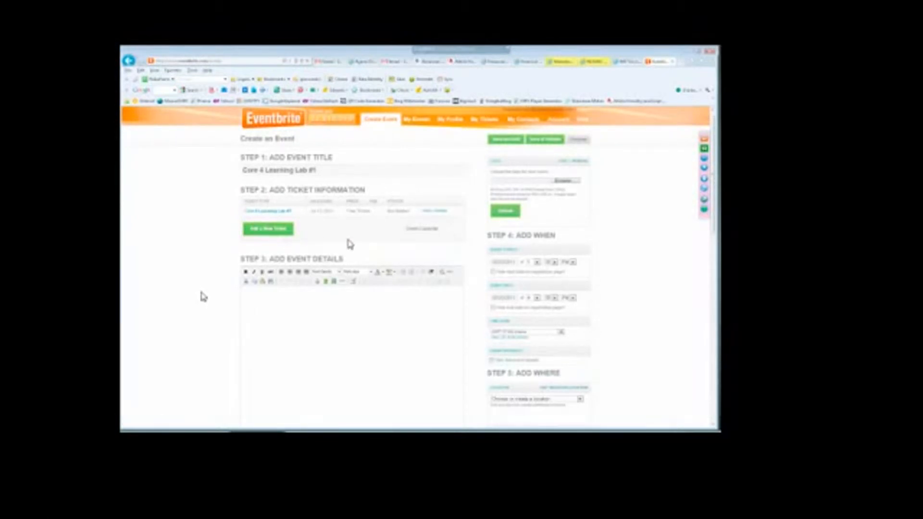
Step: Start inserting an image into the event details and browse the computer for a file to upload
{"action": "scroll", "coordinate": [355, 243], "scroll_direction": "down", "scroll_amount": 4}
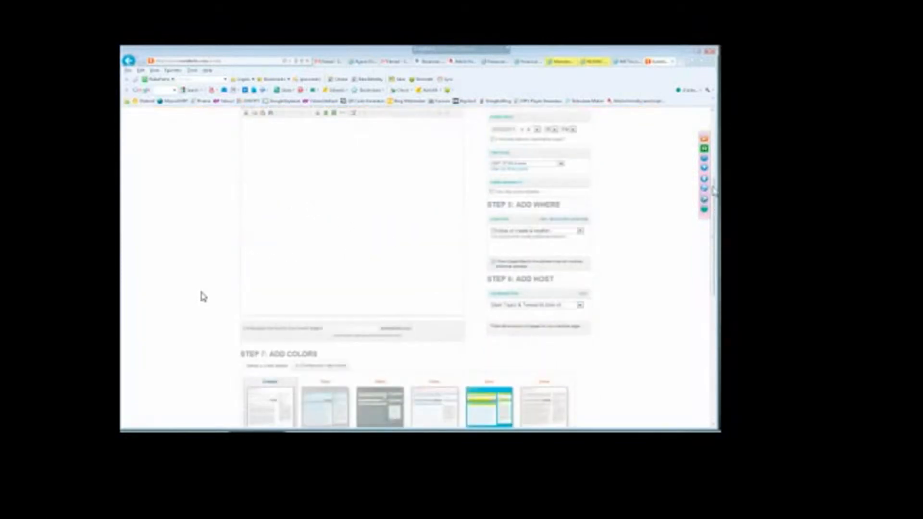
{"action": "scroll", "coordinate": [202, 297], "scroll_direction": "up", "scroll_amount": 2}
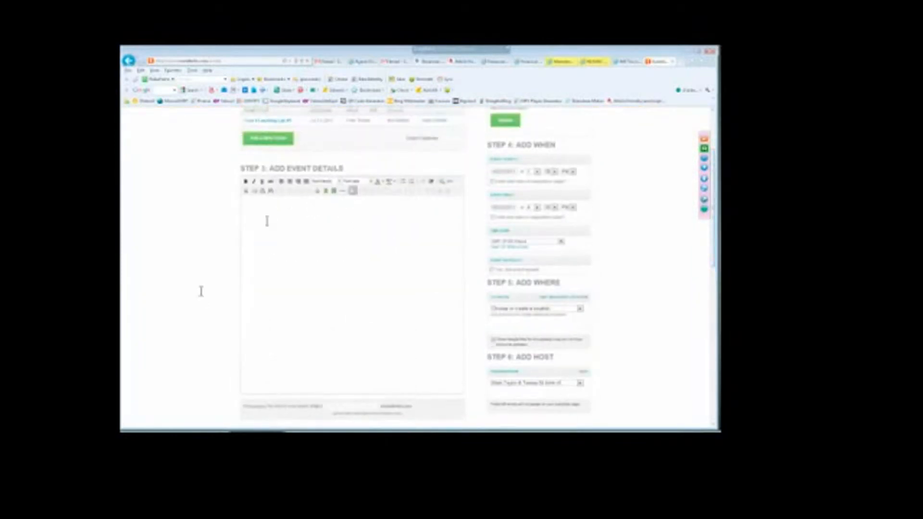
{"action": "left_click", "coordinate": [258, 210]}
{"action": "scroll", "coordinate": [715, 198], "scroll_direction": "up", "scroll_amount": 2}
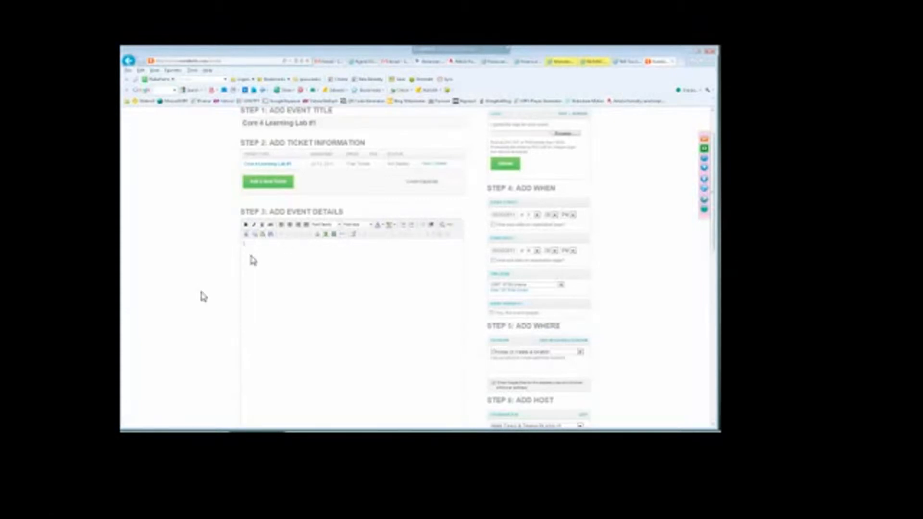
{"action": "left_click", "coordinate": [326, 236]}
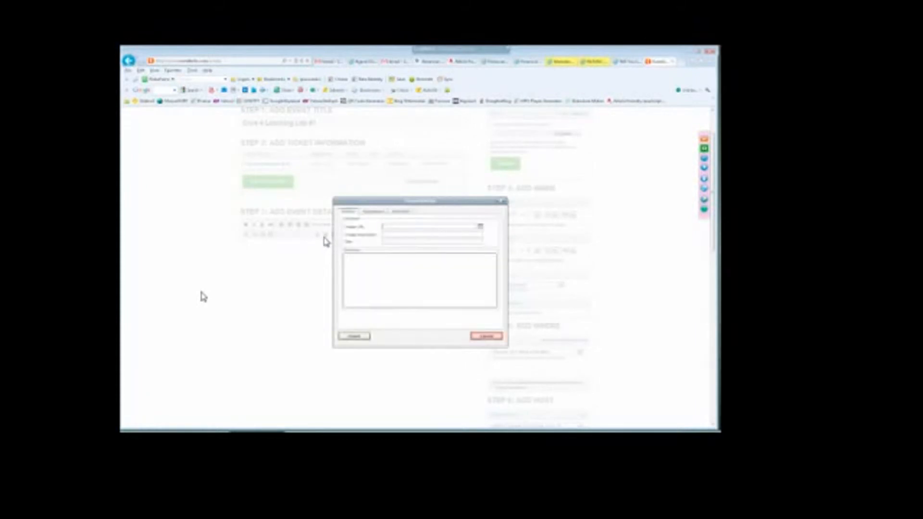
{"action": "left_click", "coordinate": [481, 229]}
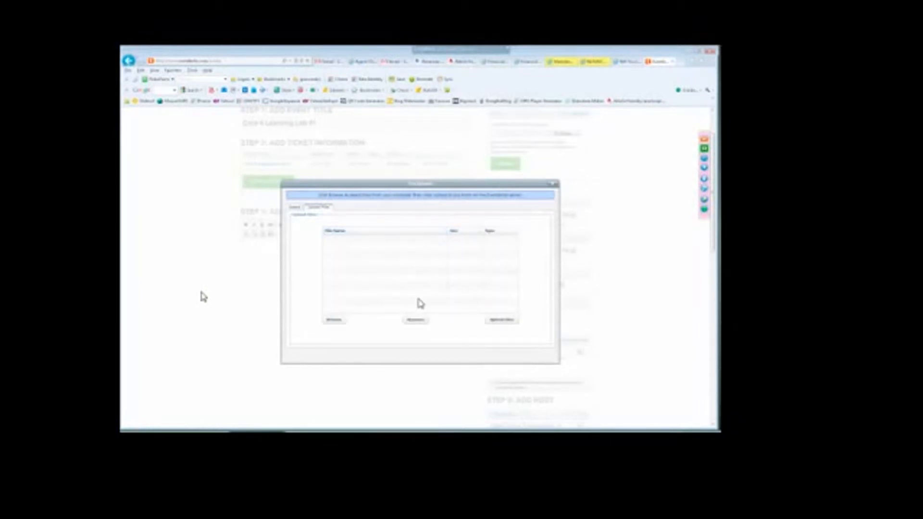
{"action": "left_click", "coordinate": [342, 322]}
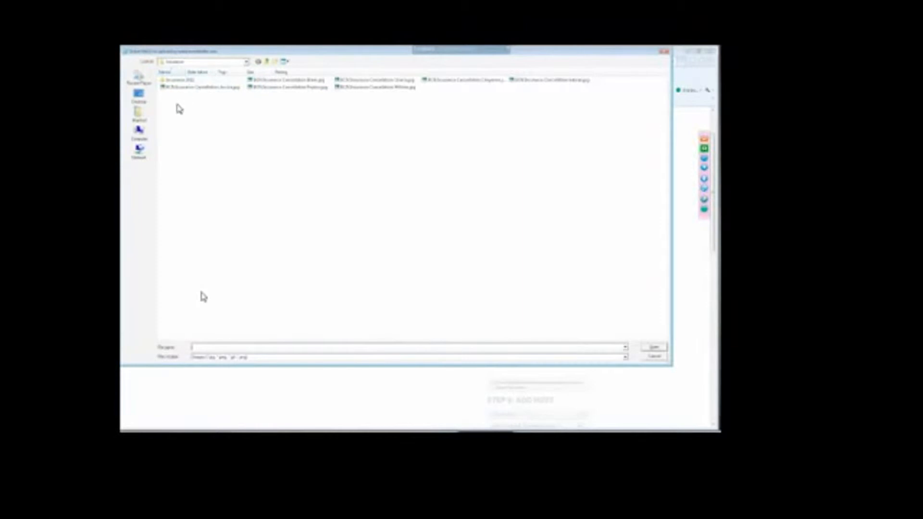
Step: Find the client's image folder on the shared location and choose the Leap to iPad flyer image
{"action": "left_click", "coordinate": [143, 116]}
{"action": "double_click", "coordinate": [176, 226]}
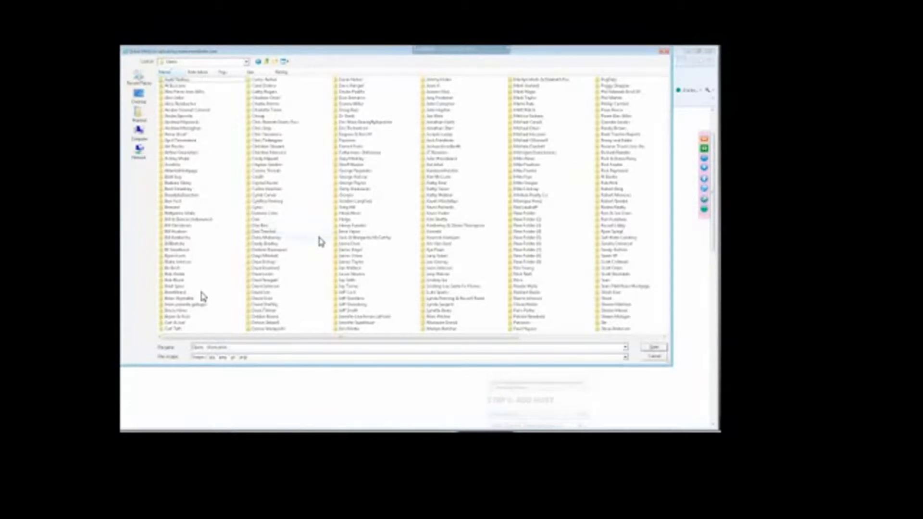
{"action": "double_click", "coordinate": [522, 98]}
{"action": "double_click", "coordinate": [186, 109]}
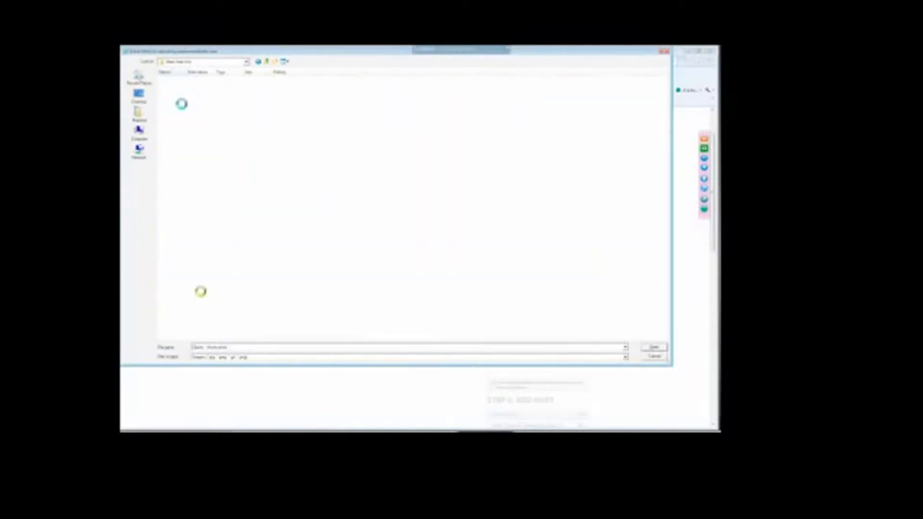
{"action": "double_click", "coordinate": [250, 91]}
{"action": "double_click", "coordinate": [201, 92]}
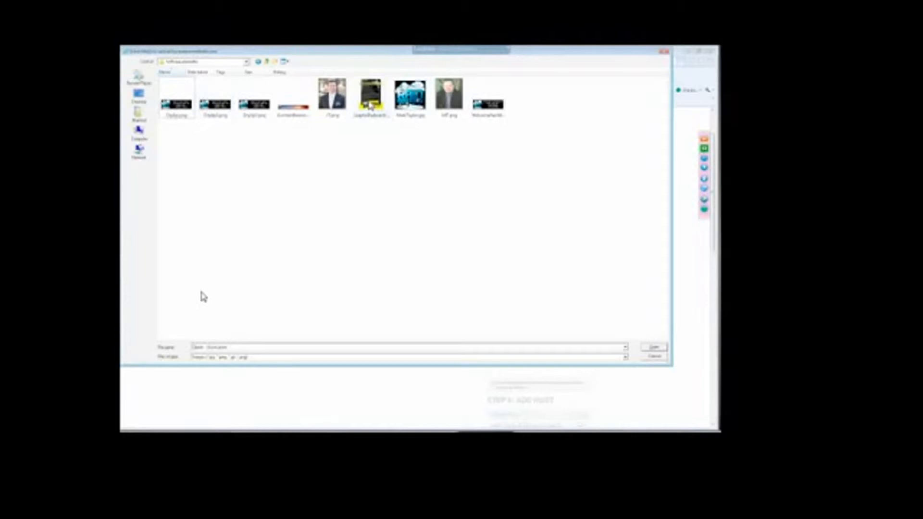
{"action": "double_click", "coordinate": [370, 98]}
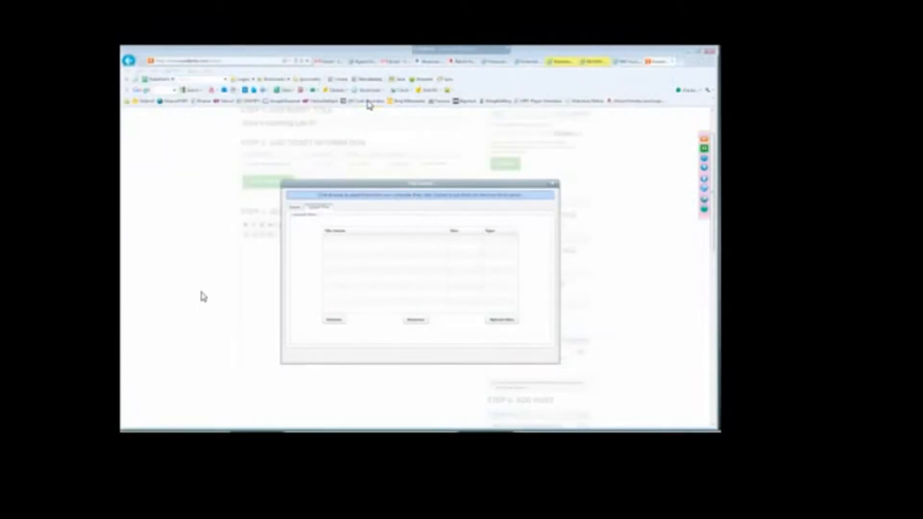
Step: Upload the Leap to iPad flyer and insert it into the event details without an image description
{"action": "left_click", "coordinate": [502, 320]}
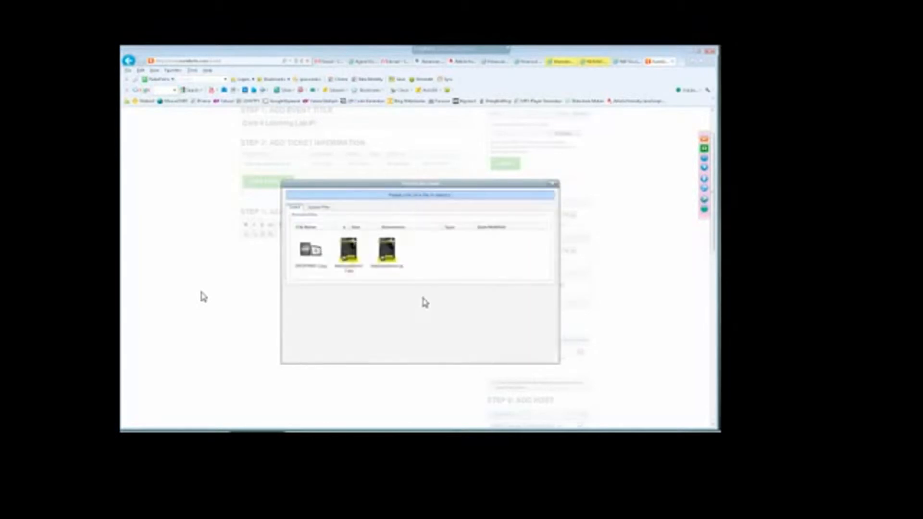
{"action": "left_click", "coordinate": [353, 250]}
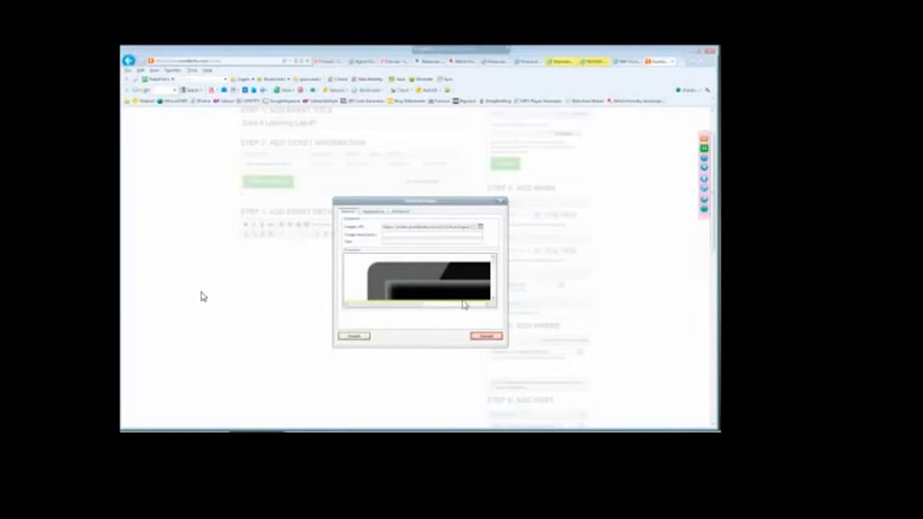
{"action": "left_click", "coordinate": [368, 336]}
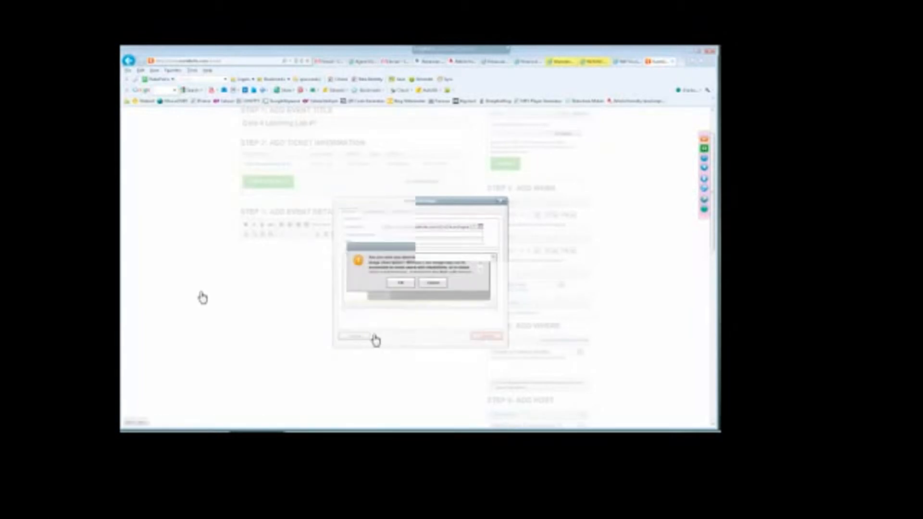
{"action": "left_click", "coordinate": [401, 283]}
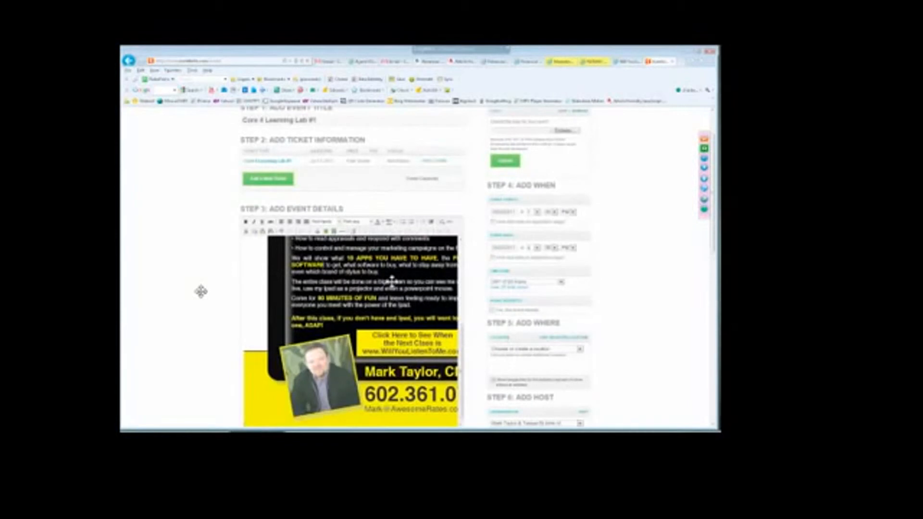
Step: Resize the Leap to iPad flyer in the event details to a width of 600 with proportions constrained, still without an image description
{"action": "scroll", "coordinate": [332, 300], "scroll_direction": "up", "scroll_amount": 7}
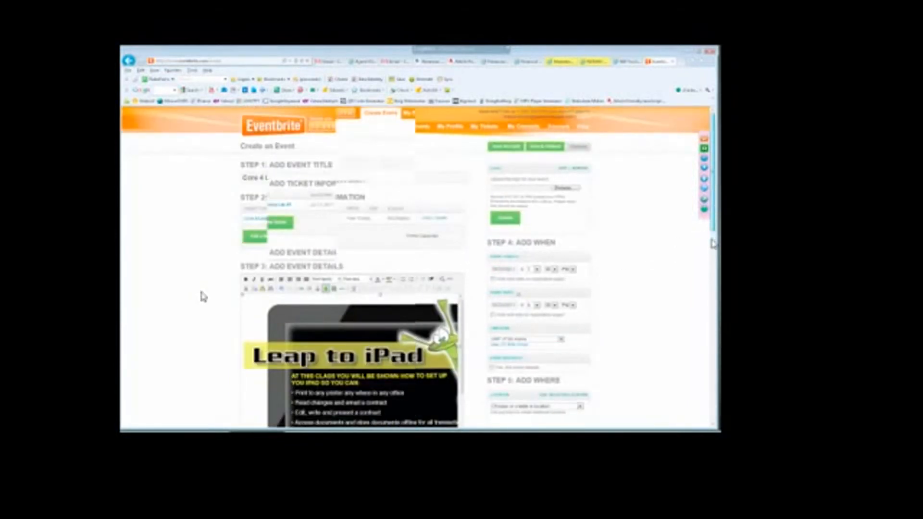
{"action": "scroll", "coordinate": [202, 296], "scroll_direction": "down", "scroll_amount": 3}
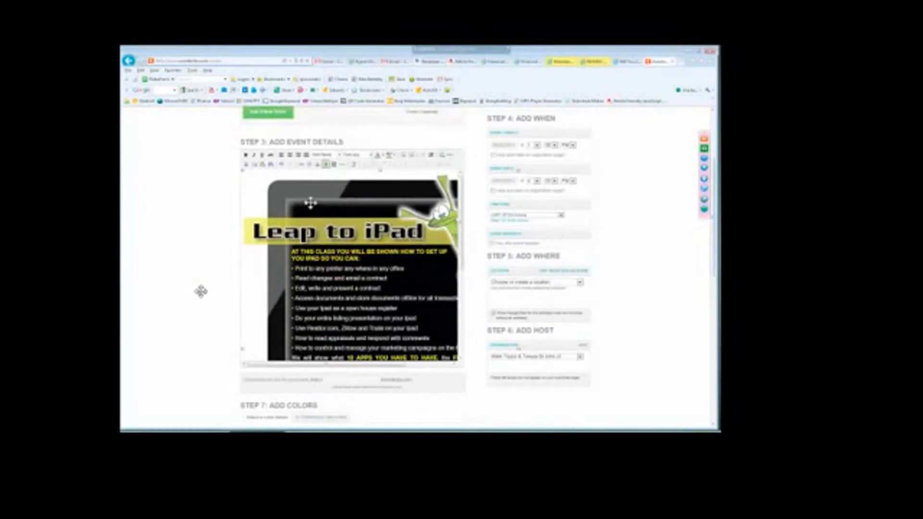
{"action": "right_click", "coordinate": [311, 203]}
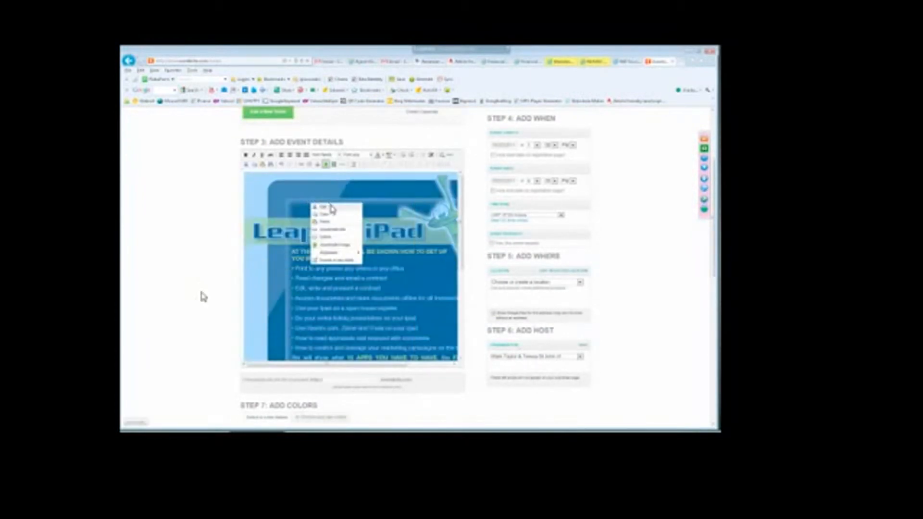
{"action": "left_click", "coordinate": [335, 246]}
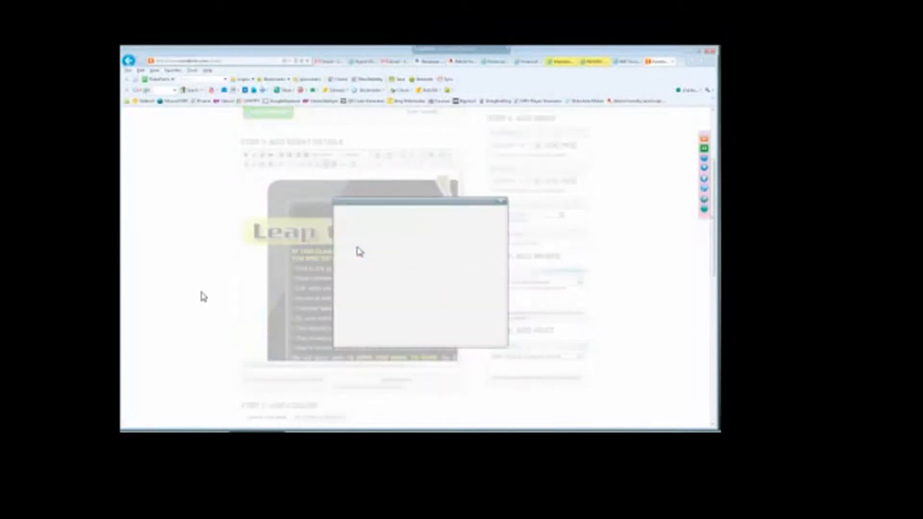
{"action": "left_click", "coordinate": [385, 214]}
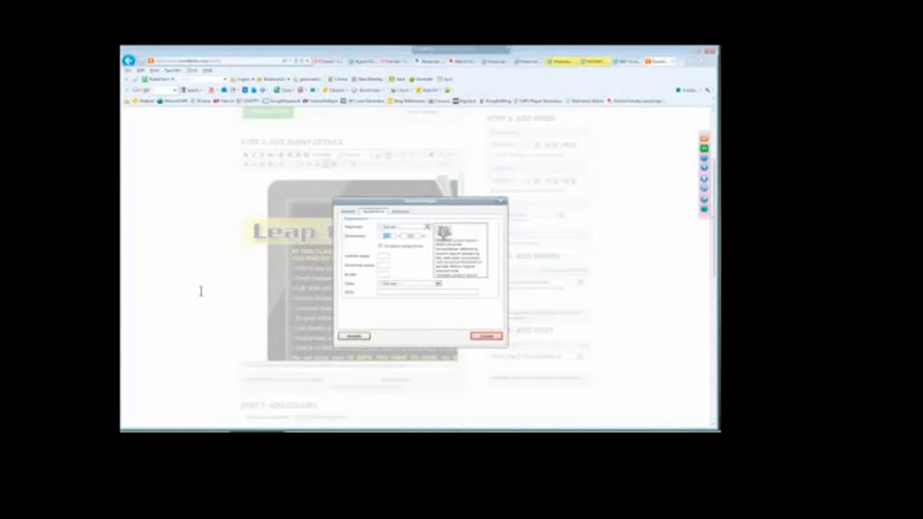
{"action": "type", "text": "600"}
{"action": "double_click", "coordinate": [412, 236]}
{"action": "left_click", "coordinate": [410, 237]}
{"action": "left_click", "coordinate": [363, 339]}
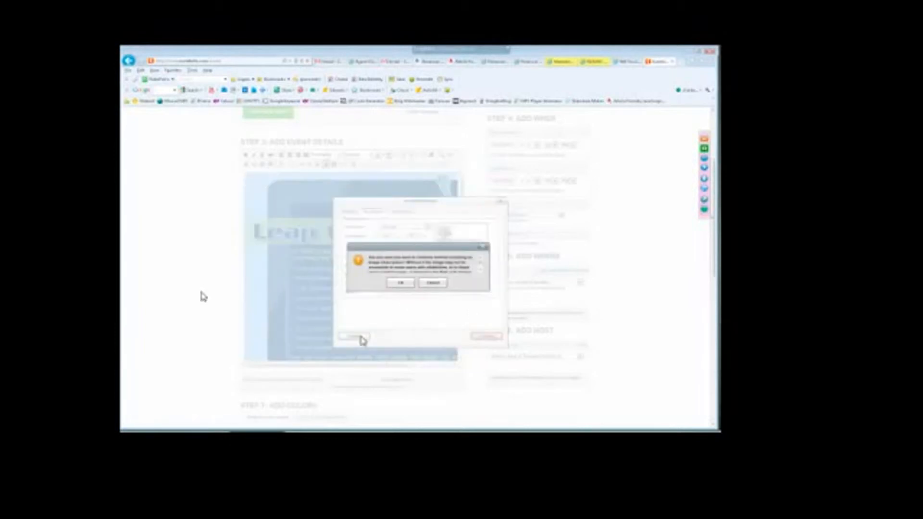
{"action": "left_click", "coordinate": [400, 284]}
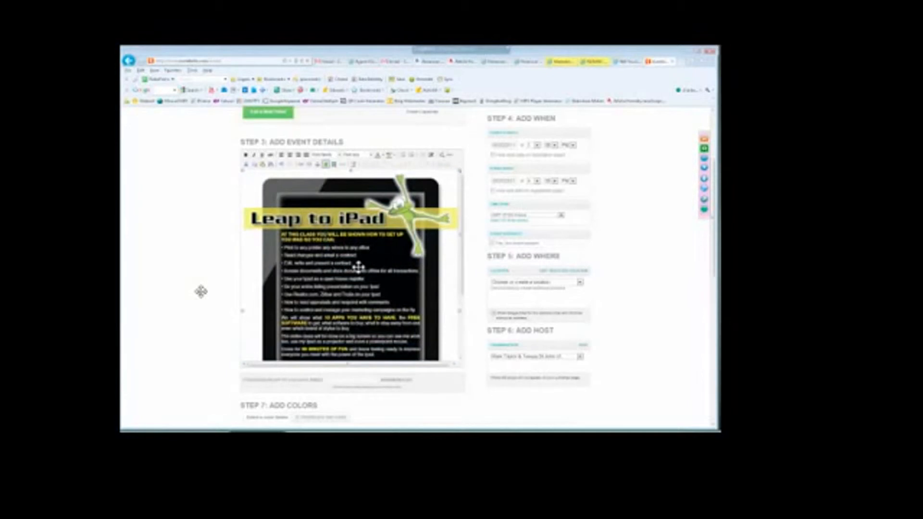
Step: Choose the light blue color theme for the event page
{"action": "scroll", "coordinate": [356, 265], "scroll_direction": "up", "scroll_amount": 3}
{"action": "scroll", "coordinate": [479, 264], "scroll_direction": "down", "scroll_amount": 3}
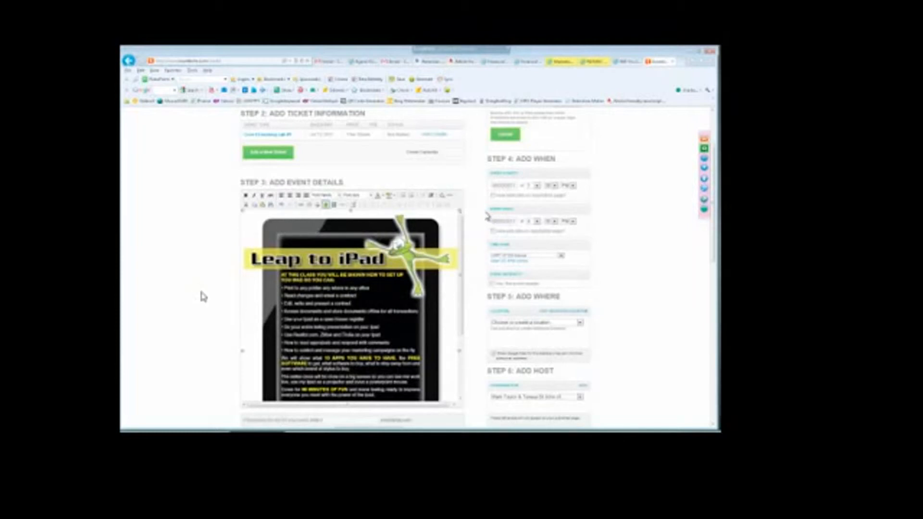
{"action": "scroll", "coordinate": [477, 214], "scroll_direction": "down", "scroll_amount": 10}
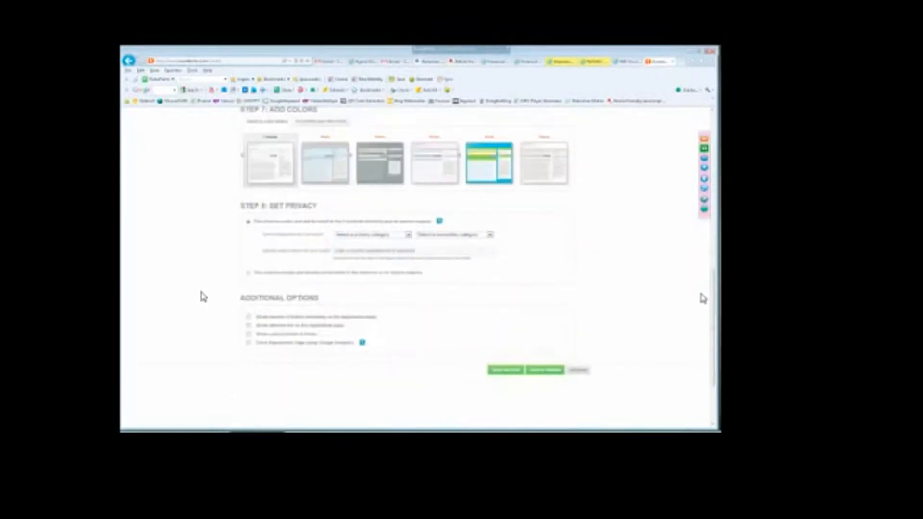
{"action": "left_click_drag", "start_coordinate": [713, 288], "coordinate": [716, 244]}
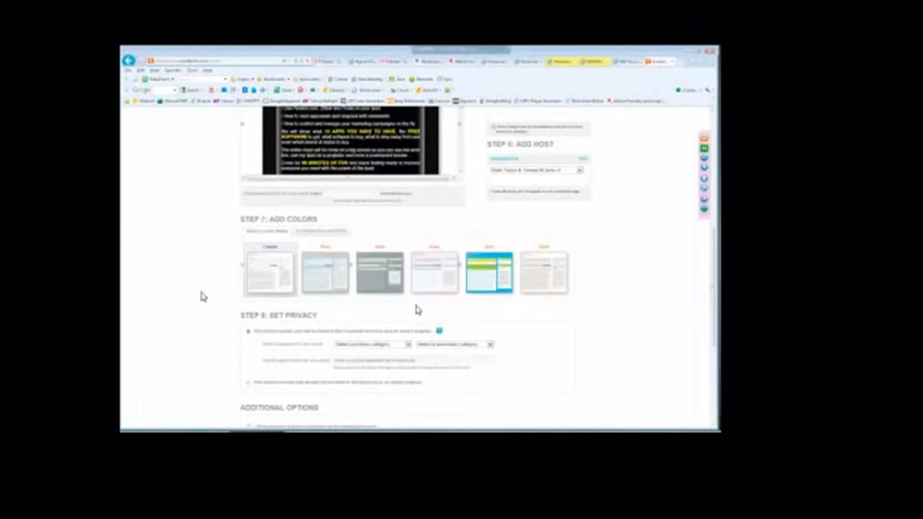
{"action": "left_click", "coordinate": [320, 271]}
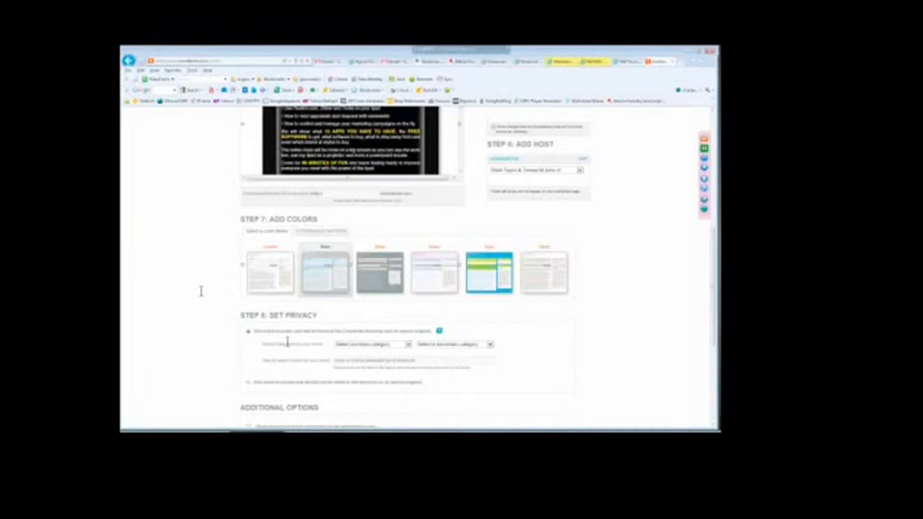
Step: Set the public event's primary category to Business/Finance/Sales and its secondary category to Classes/Workshops, and fill in the search terms
{"action": "left_click", "coordinate": [374, 345]}
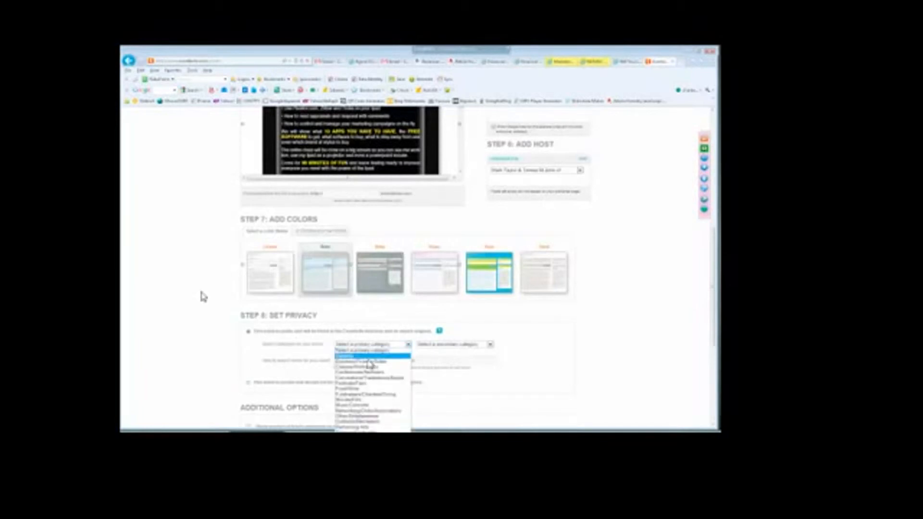
{"action": "left_click", "coordinate": [371, 362]}
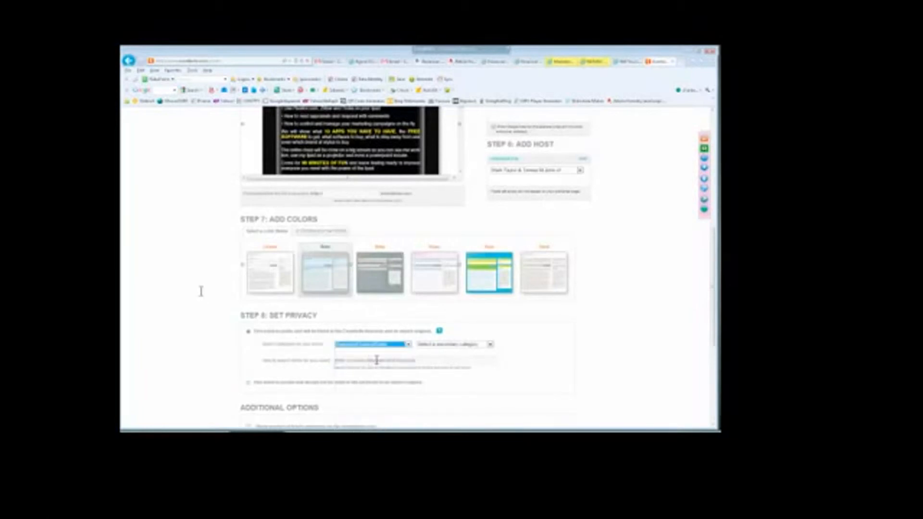
{"action": "left_click", "coordinate": [440, 345]}
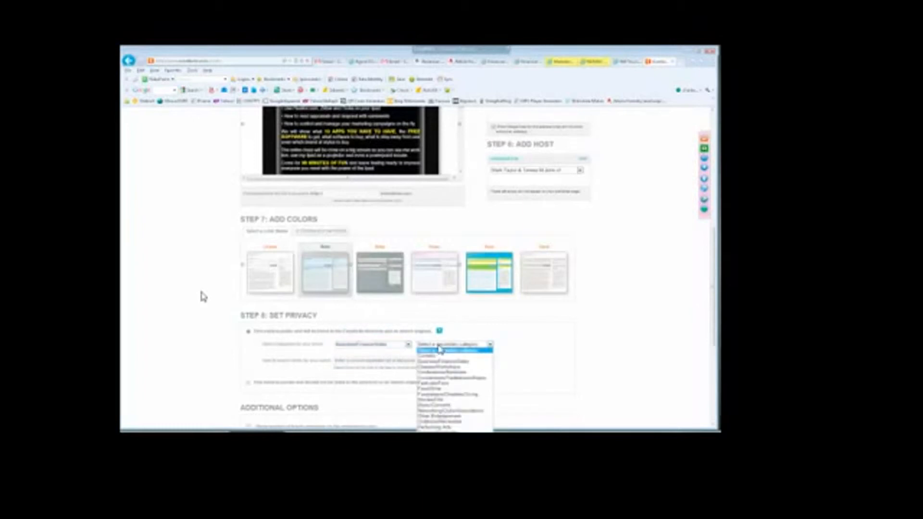
{"action": "left_click", "coordinate": [511, 359]}
{"action": "left_click", "coordinate": [407, 347]}
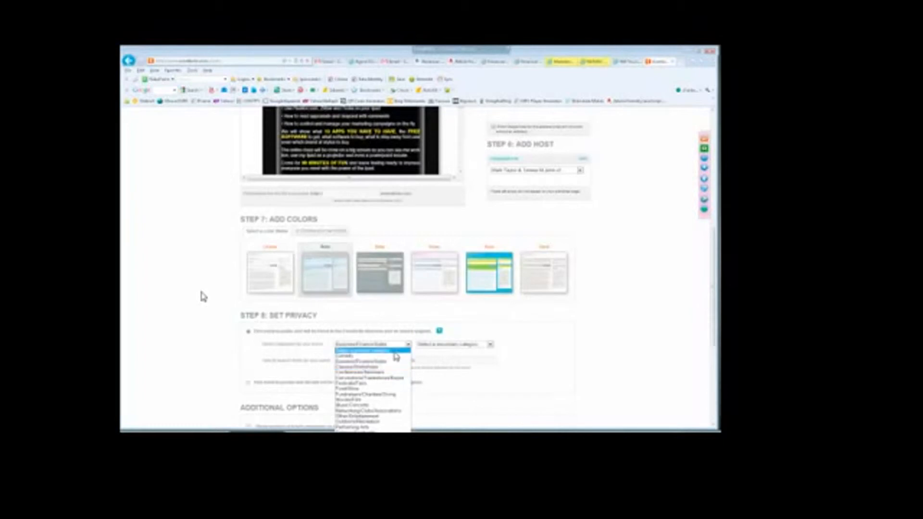
{"action": "left_click", "coordinate": [397, 361]}
{"action": "left_click", "coordinate": [442, 346]}
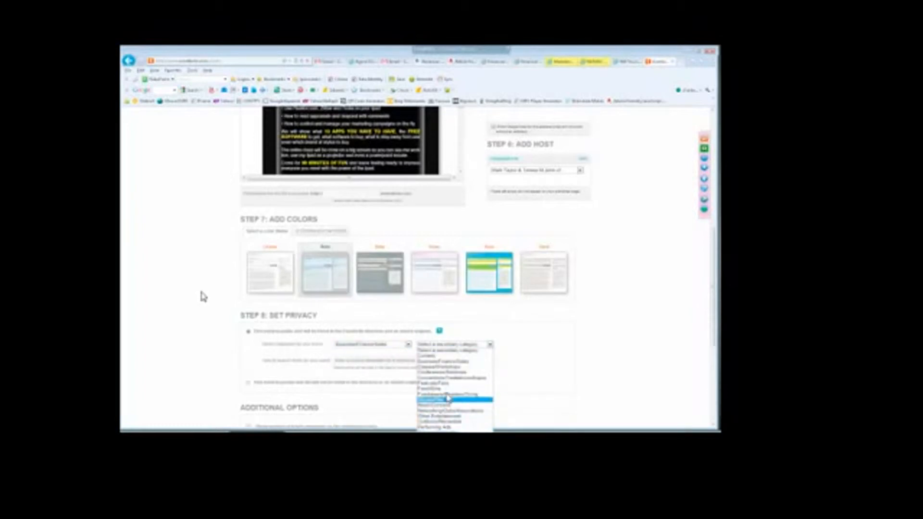
{"action": "left_click", "coordinate": [447, 366]}
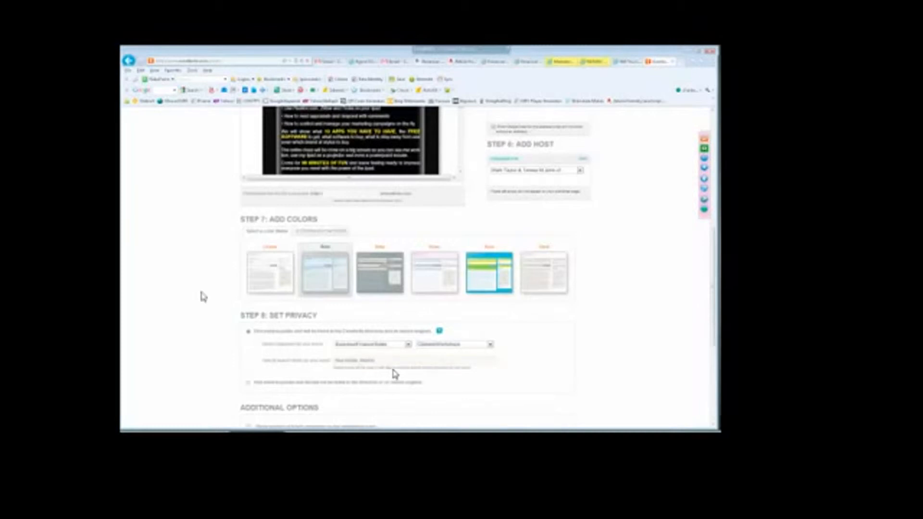
Step: Show the number of tickets remaining and an attendee list with first and last names on the registration page
{"action": "scroll", "coordinate": [394, 375], "scroll_direction": "down", "scroll_amount": 2}
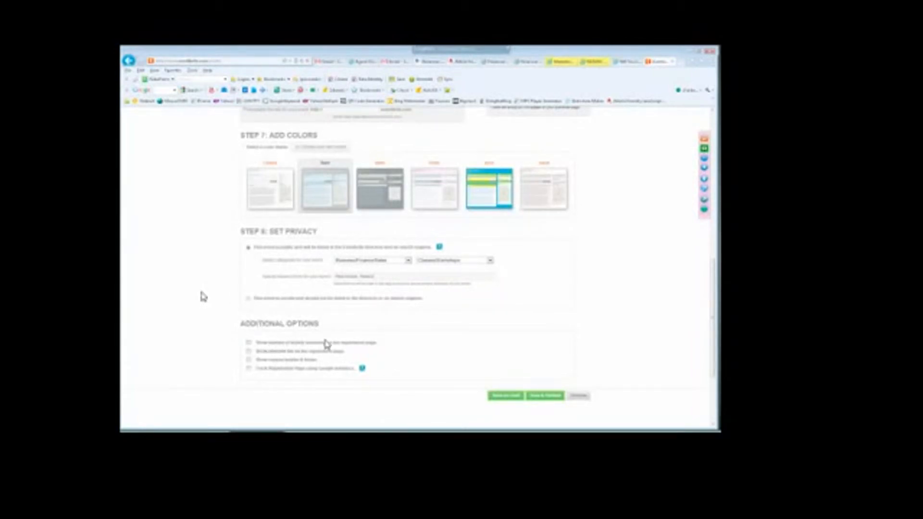
{"action": "left_click", "coordinate": [249, 343]}
{"action": "left_click", "coordinate": [248, 352]}
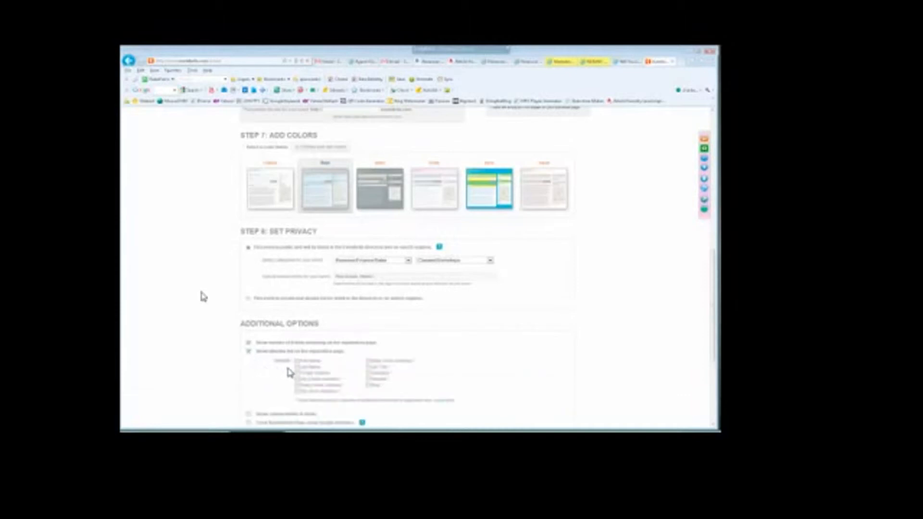
{"action": "left_click", "coordinate": [296, 367]}
{"action": "scroll", "coordinate": [486, 337], "scroll_direction": "down", "scroll_amount": 2}
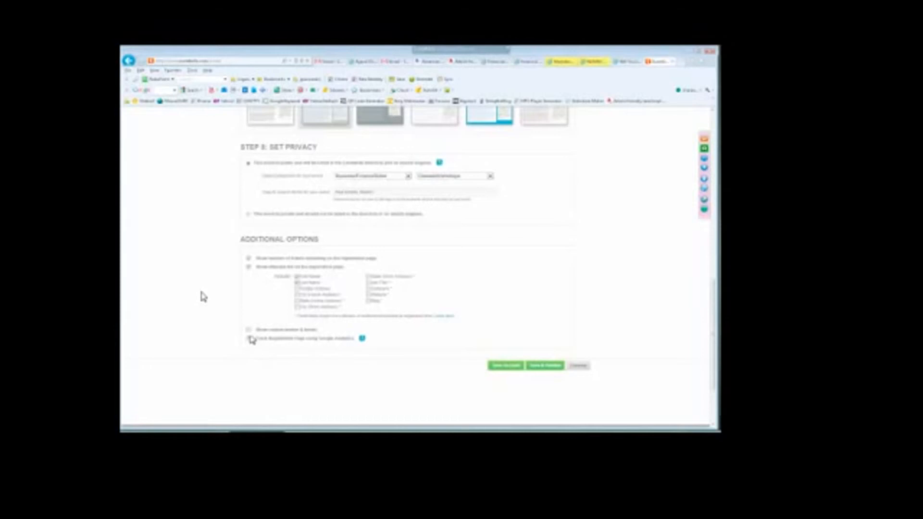
Step: Set the event's start date to July 13, 2011 and choose its start hour
{"action": "scroll", "coordinate": [619, 304], "scroll_direction": "up", "scroll_amount": 10}
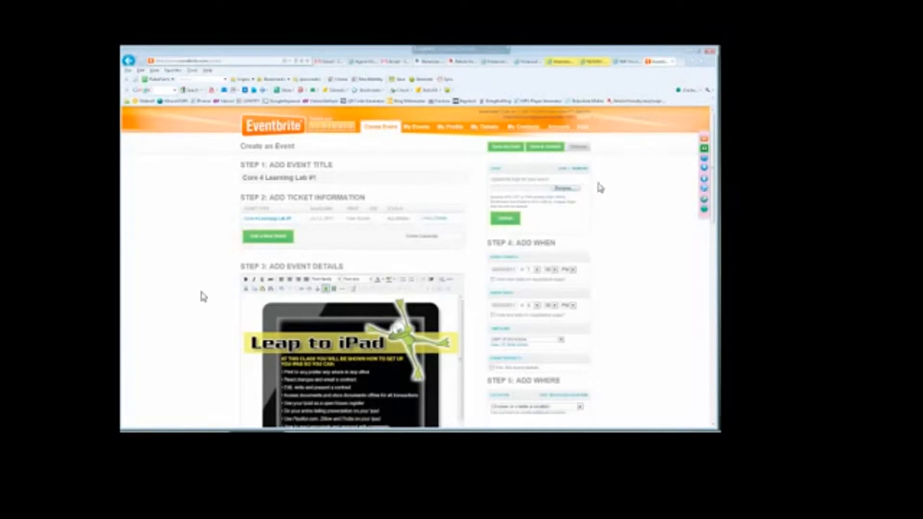
{"action": "mouse_move", "coordinate": [715, 130]}
{"action": "left_mouse_down"}
{"action": "mouse_move", "coordinate": [716, 140]}
{"action": "mouse_move", "coordinate": [716, 131]}
{"action": "left_mouse_up"}
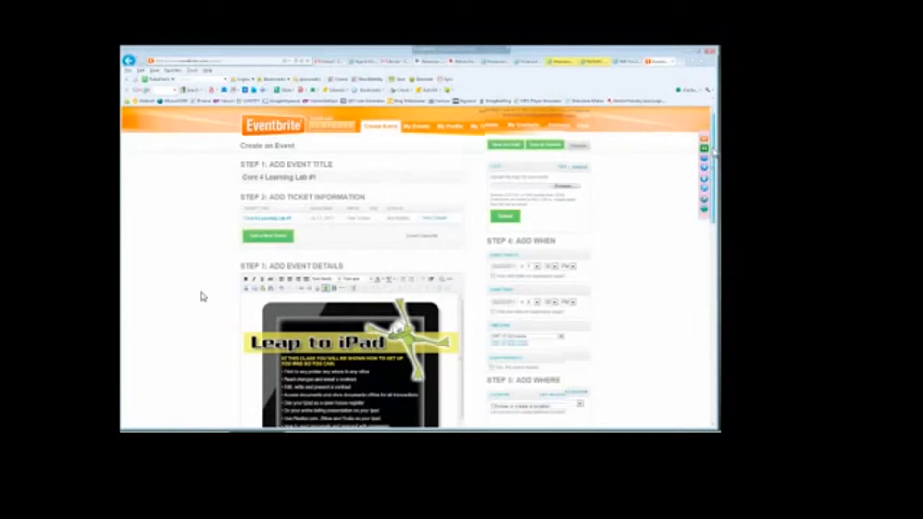
{"action": "scroll", "coordinate": [203, 296], "scroll_direction": "down", "scroll_amount": 1}
{"action": "scroll", "coordinate": [204, 297], "scroll_direction": "down", "scroll_amount": 2}
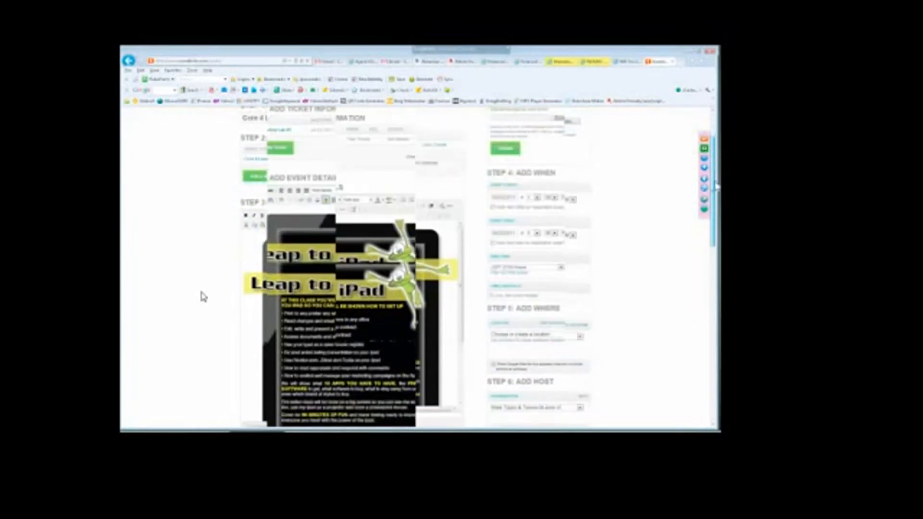
{"action": "left_click", "coordinate": [510, 162]}
{"action": "left_click", "coordinate": [498, 173]}
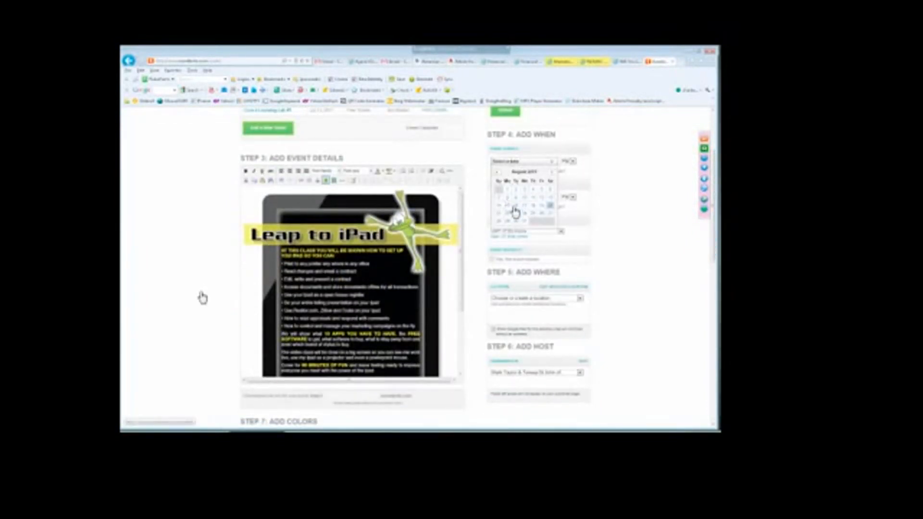
{"action": "left_click", "coordinate": [525, 207]}
{"action": "left_click", "coordinate": [537, 162]}
{"action": "left_click", "coordinate": [532, 227]}
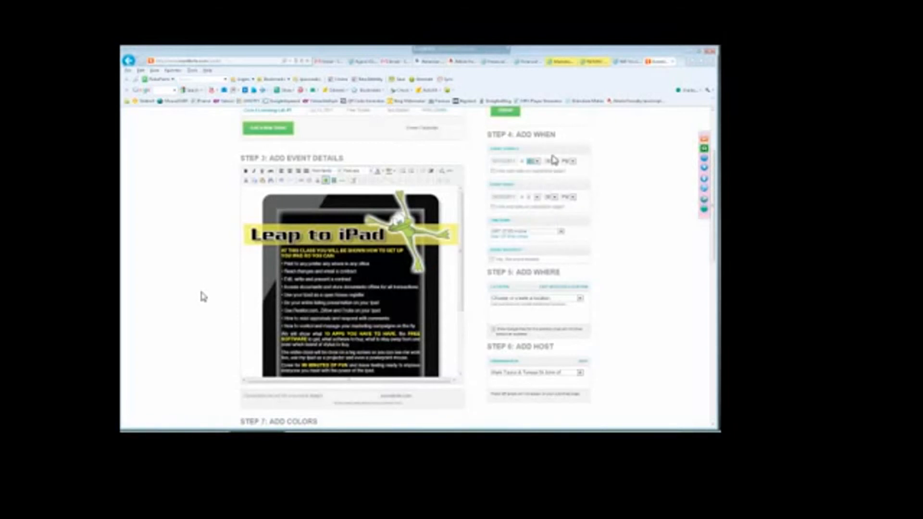
Step: Set the event's end date to July 13, 2011 and choose its end hour
{"action": "left_click", "coordinate": [502, 197]}
{"action": "left_click", "coordinate": [499, 208]}
{"action": "left_click", "coordinate": [529, 243]}
{"action": "left_click", "coordinate": [537, 199]}
{"action": "left_click", "coordinate": [533, 215]}
Step: Try making the event repeat weekly on Wednesday, and turn the repeat option off again
{"action": "scroll", "coordinate": [693, 226], "scroll_direction": "down", "scroll_amount": 2}
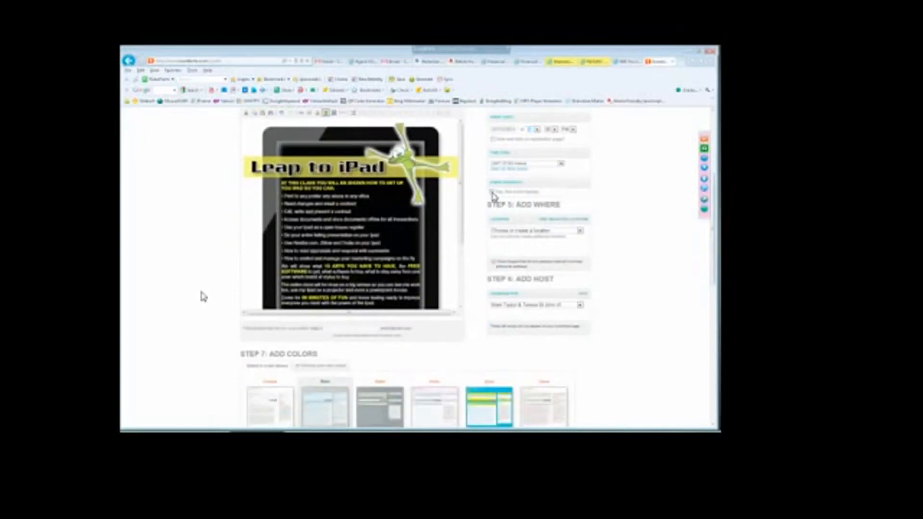
{"action": "left_click", "coordinate": [492, 192]}
{"action": "left_click", "coordinate": [514, 200]}
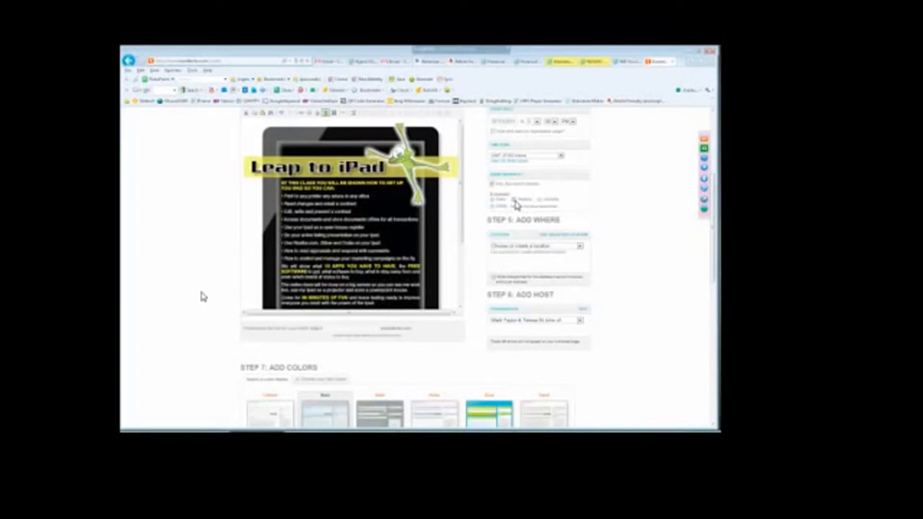
{"action": "left_click", "coordinate": [493, 244]}
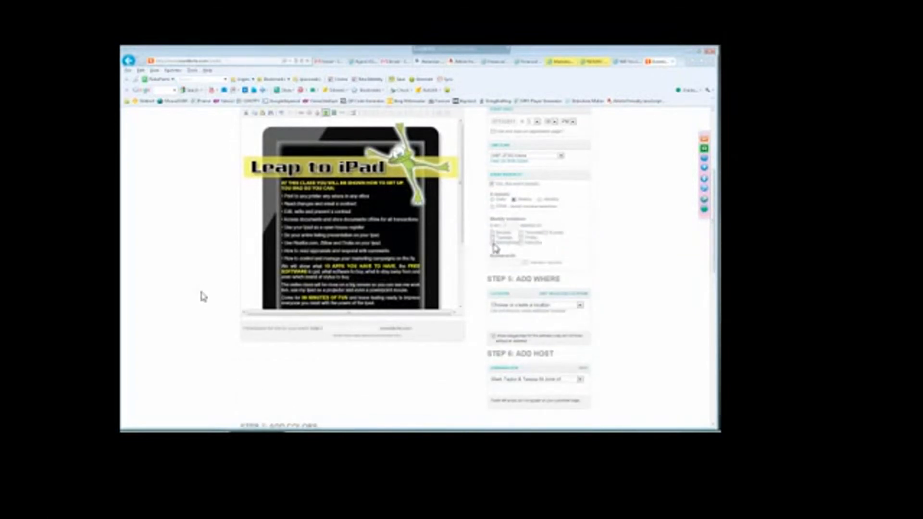
{"action": "left_click", "coordinate": [492, 184]}
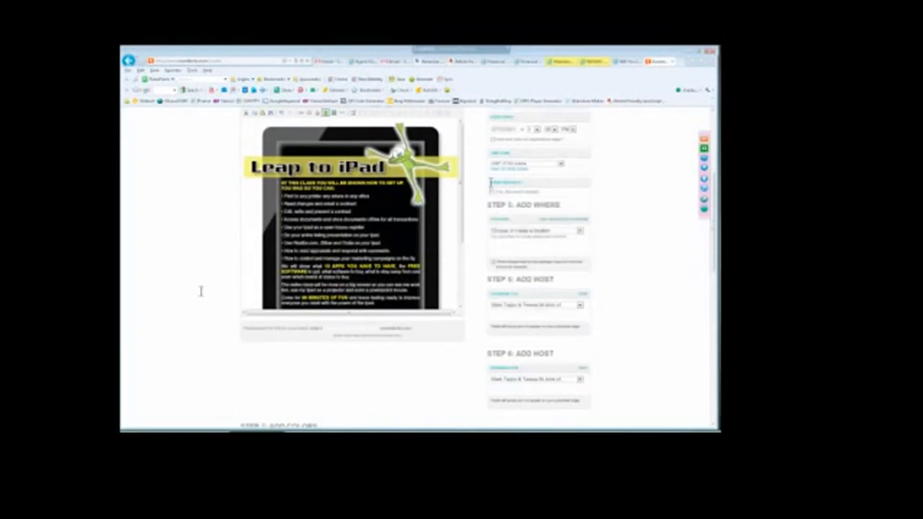
Step: Review the available location choices and the event's repeat settings without changing either
{"action": "left_click", "coordinate": [527, 232]}
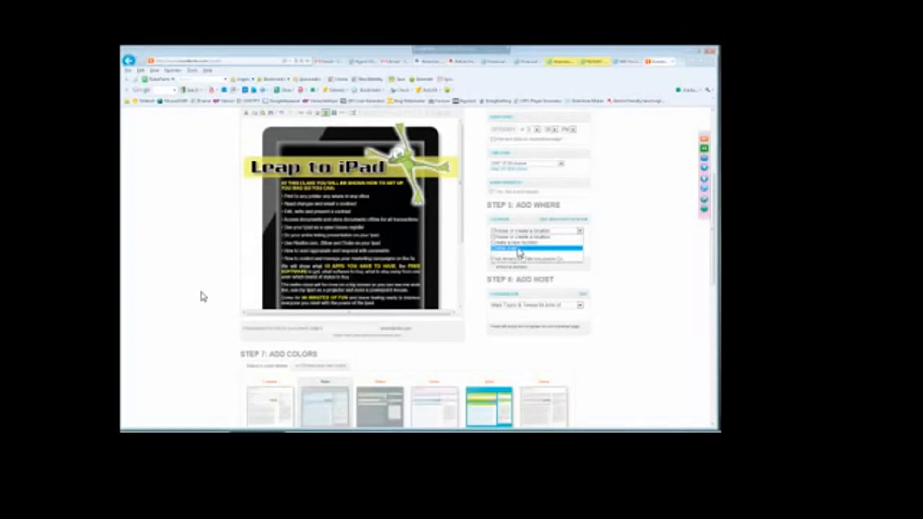
{"action": "left_click", "coordinate": [616, 210]}
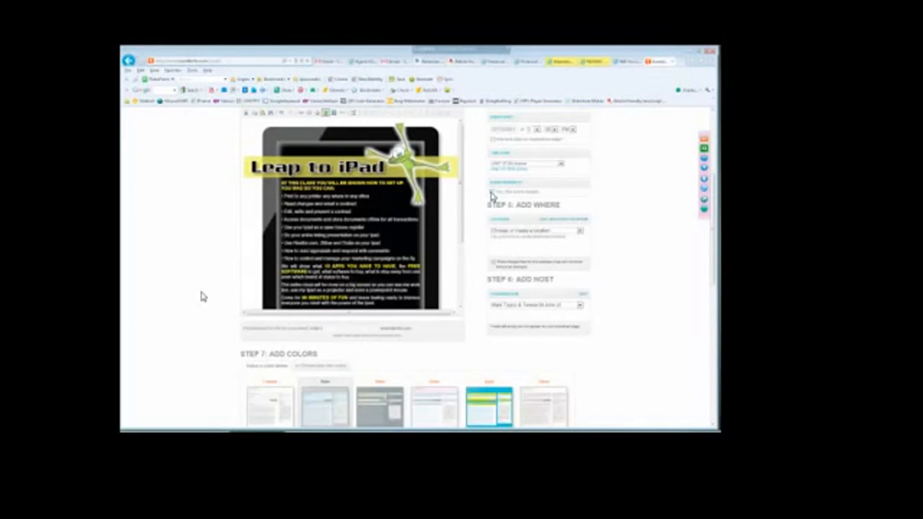
{"action": "left_click", "coordinate": [492, 193]}
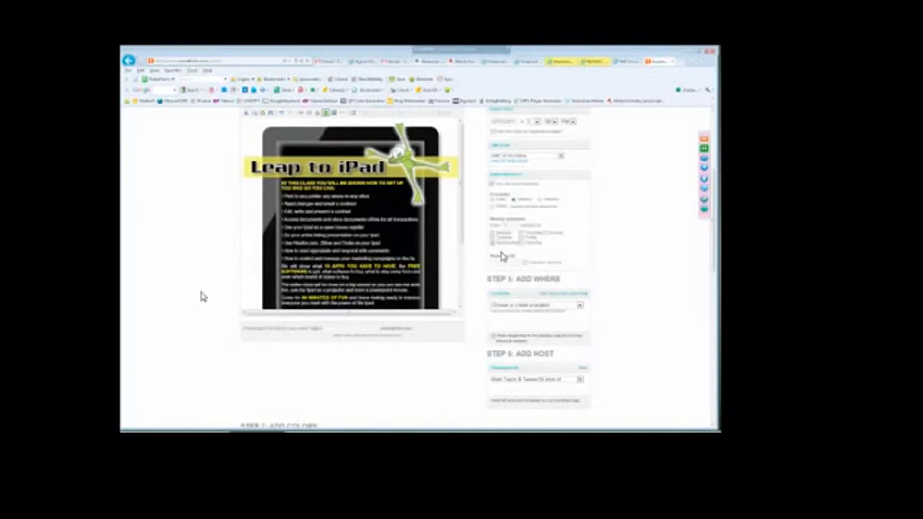
{"action": "left_click", "coordinate": [492, 186]}
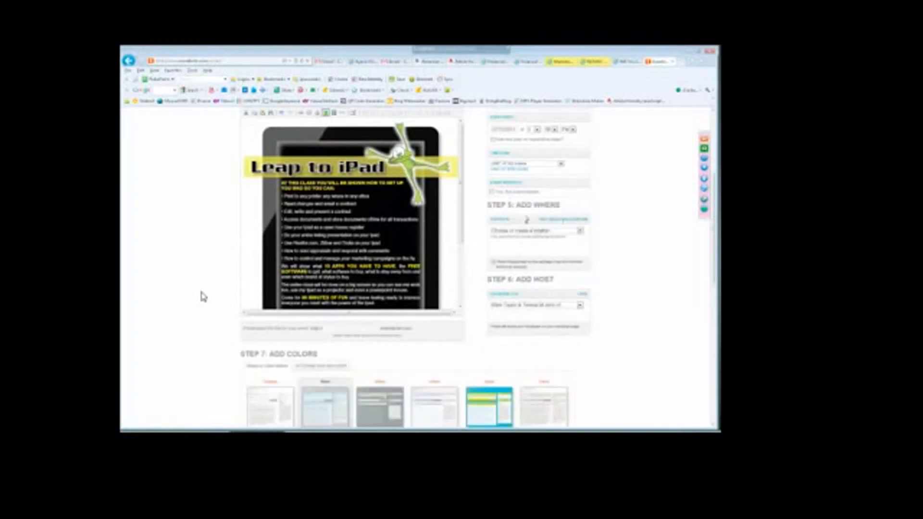
Step: Create a new event location and name the venue "The Raintree Corporate Center"
{"action": "left_click", "coordinate": [505, 235]}
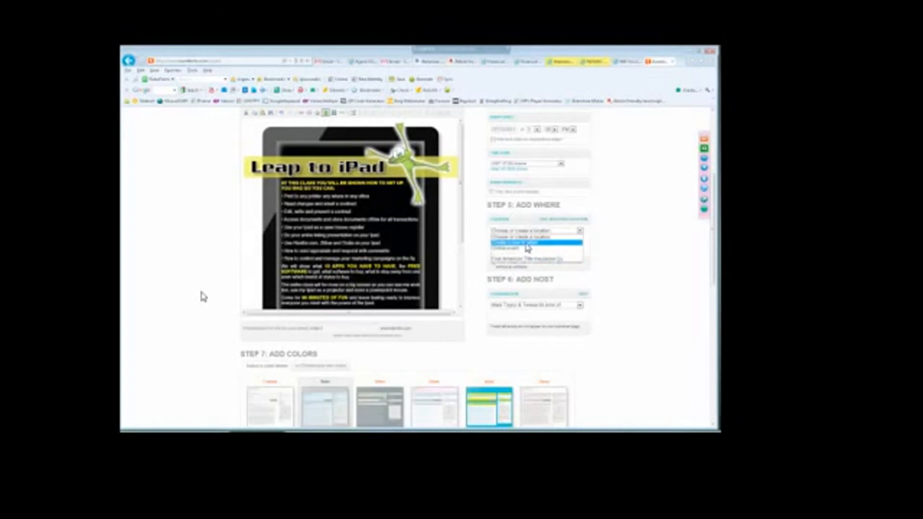
{"action": "left_click", "coordinate": [501, 244]}
{"action": "left_click", "coordinate": [558, 232]}
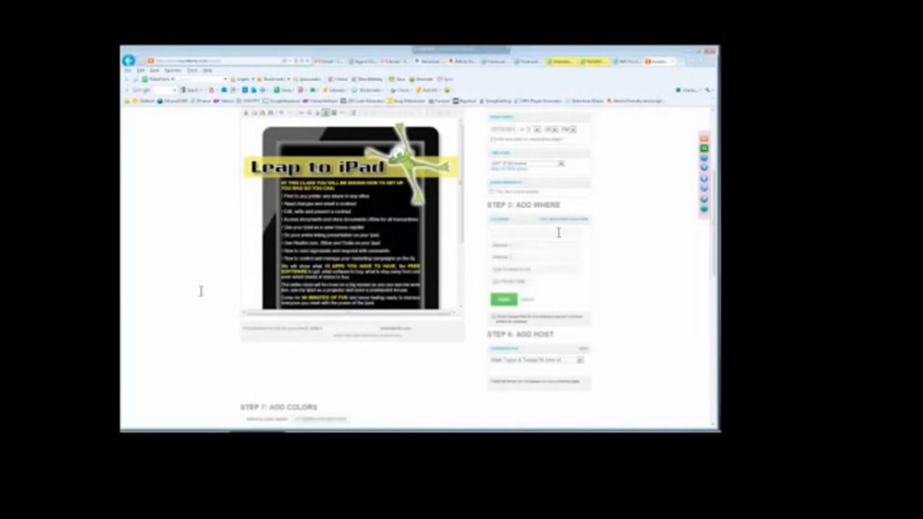
{"action": "type", "text": "The Business Cen"}
{"action": "type", "text": "rate center"}
Step: Fill in the venue's street address, suite, city and postal code, and save the new location
{"action": "key", "text": "Tab"}
{"action": "type", "text": "Road"}
{"action": "key", "text": "Tab"}
{"action": "key", "text": "Tab"}
{"action": "key", "text": "shift+Tab"}
{"action": "type", "text": "Suite 33"}
{"action": "key", "text": "Tab"}
{"action": "type", "text": "Scott"}
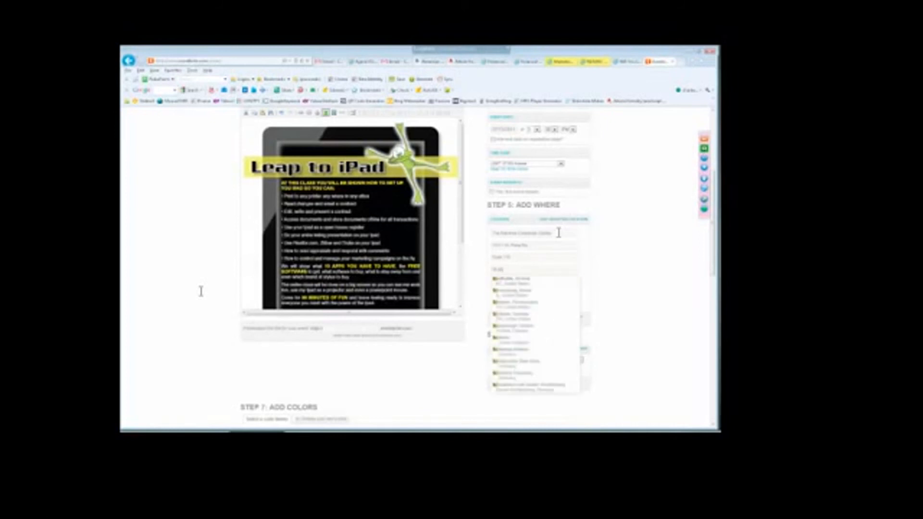
{"action": "left_click", "coordinate": [515, 280]}
{"action": "key", "text": "Tab"}
{"action": "type", "text": "85255"}
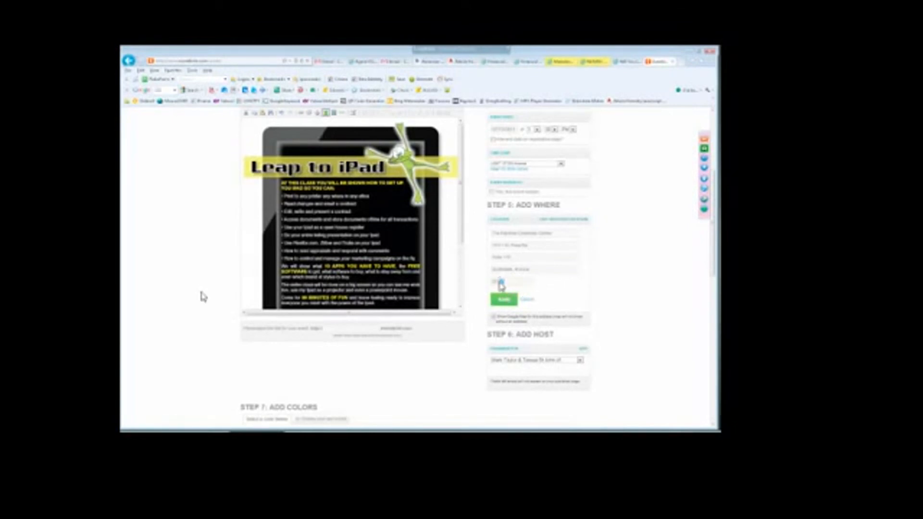
{"action": "left_click", "coordinate": [503, 301]}
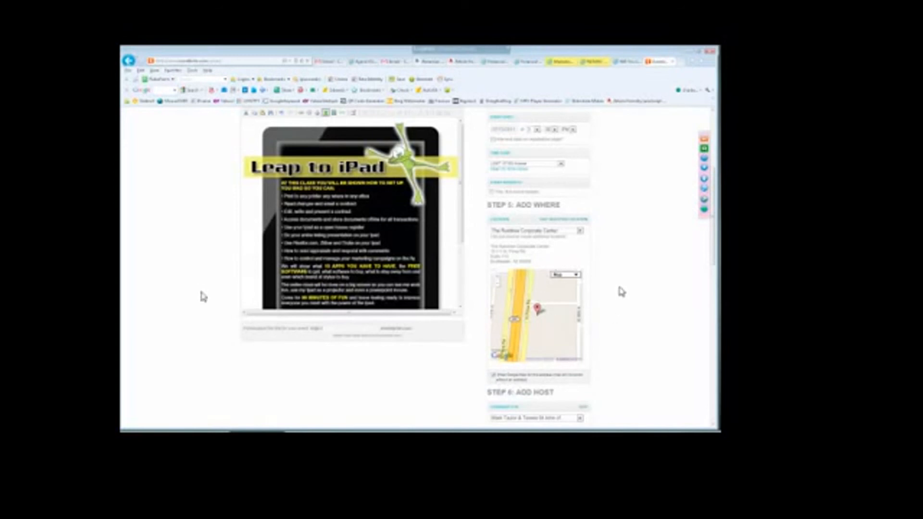
Step: Create a new organizer as the event's host, enter the host's name without a description, and save it
{"action": "scroll", "coordinate": [621, 290], "scroll_direction": "down", "scroll_amount": 3}
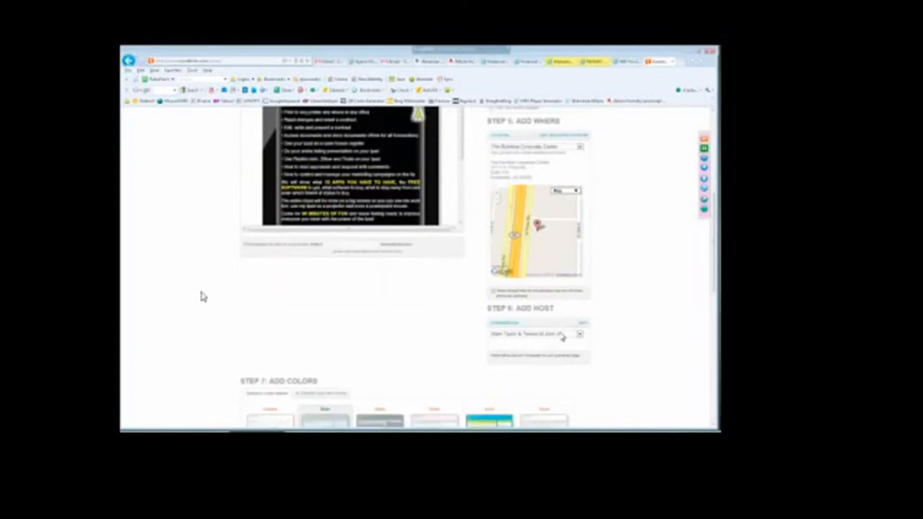
{"action": "left_click", "coordinate": [544, 334]}
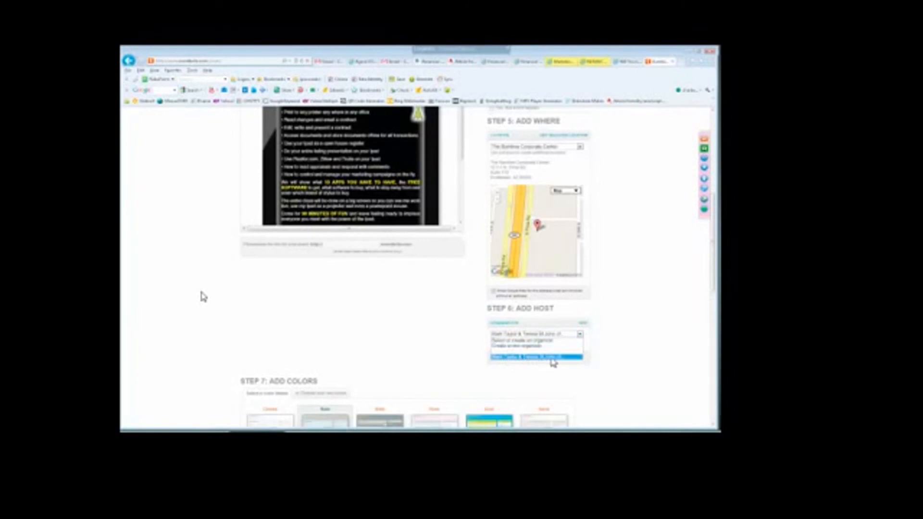
{"action": "left_click", "coordinate": [514, 346]}
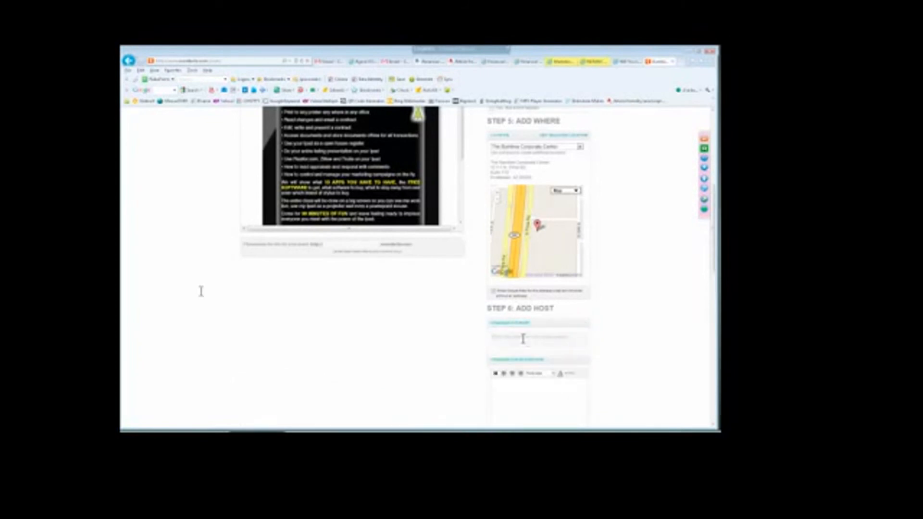
{"action": "left_click", "coordinate": [524, 338]}
{"action": "type", "text": "Sky"}
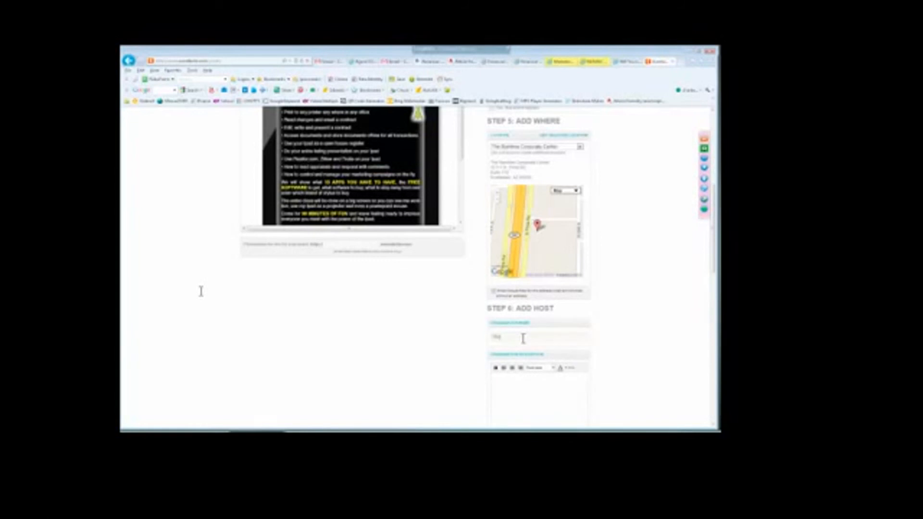
{"action": "type", "text": "odd"}
{"action": "type", "text": "ld"}
{"action": "left_click_drag", "start_coordinate": [523, 337], "coordinate": [296, 313]}
{"action": "key", "text": "BackSpace"}
{"action": "scroll", "coordinate": [651, 290], "scroll_direction": "down", "scroll_amount": 2}
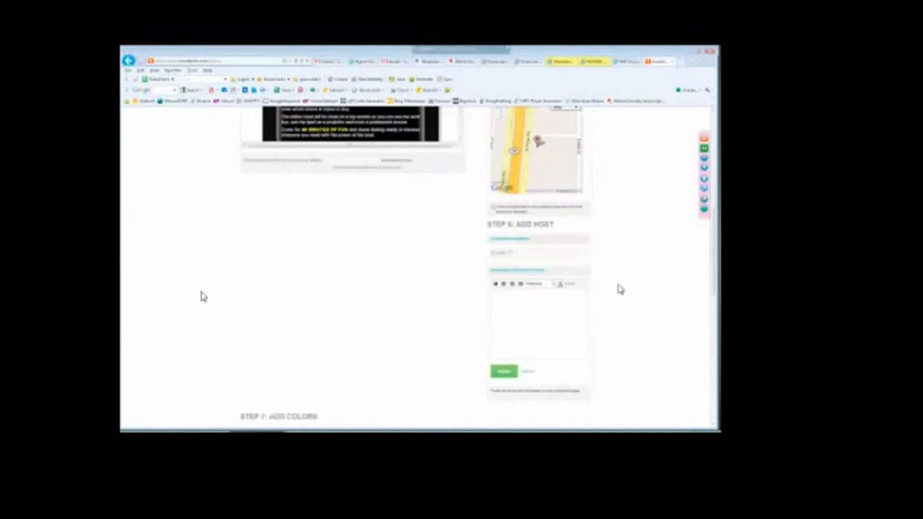
{"action": "left_click", "coordinate": [505, 373]}
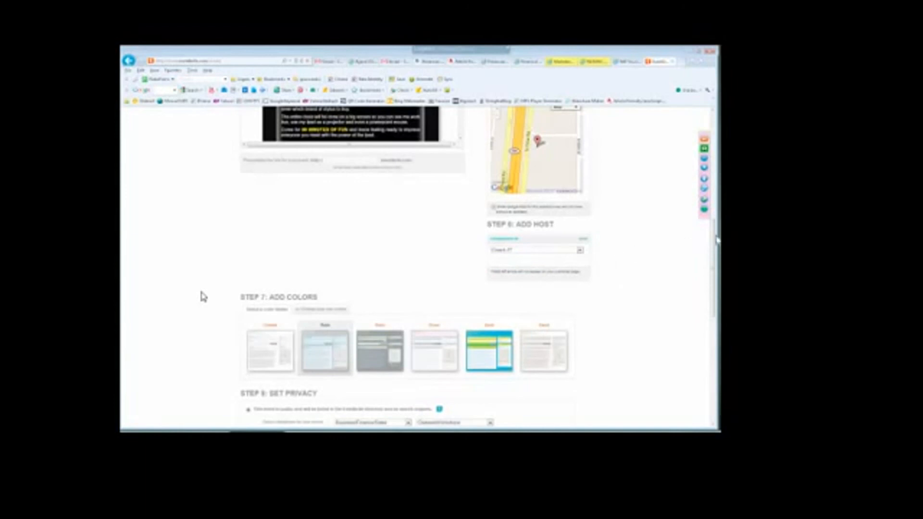
Step: Check the completed event form, save and publish the event, and dismiss the publication notice
{"action": "left_click_drag", "start_coordinate": [714, 253], "coordinate": [715, 201]}
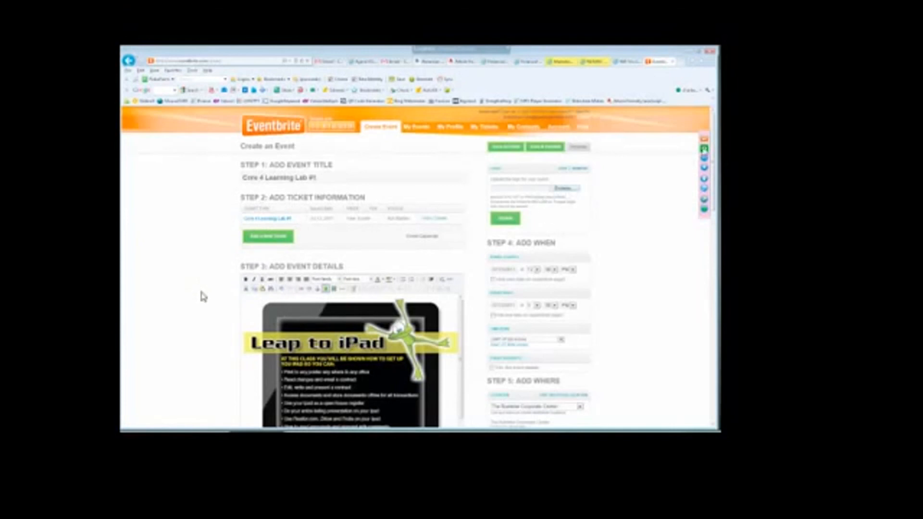
{"action": "scroll", "coordinate": [460, 192], "scroll_direction": "down", "scroll_amount": 3}
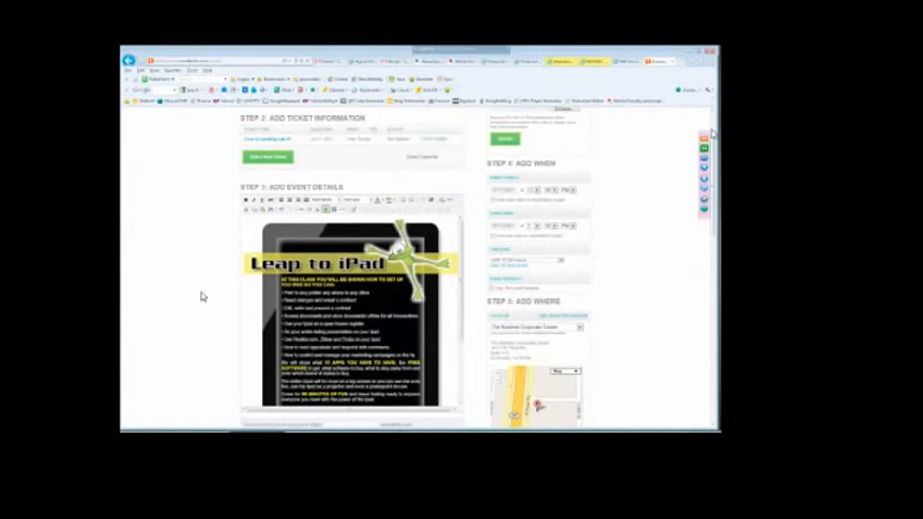
{"action": "scroll", "coordinate": [202, 297], "scroll_direction": "down", "scroll_amount": 6}
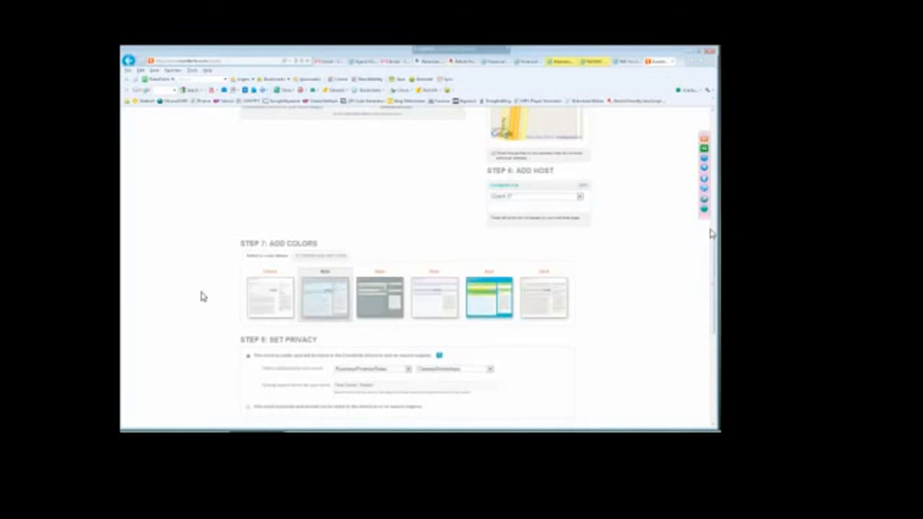
{"action": "scroll", "coordinate": [202, 296], "scroll_direction": "down", "scroll_amount": 6}
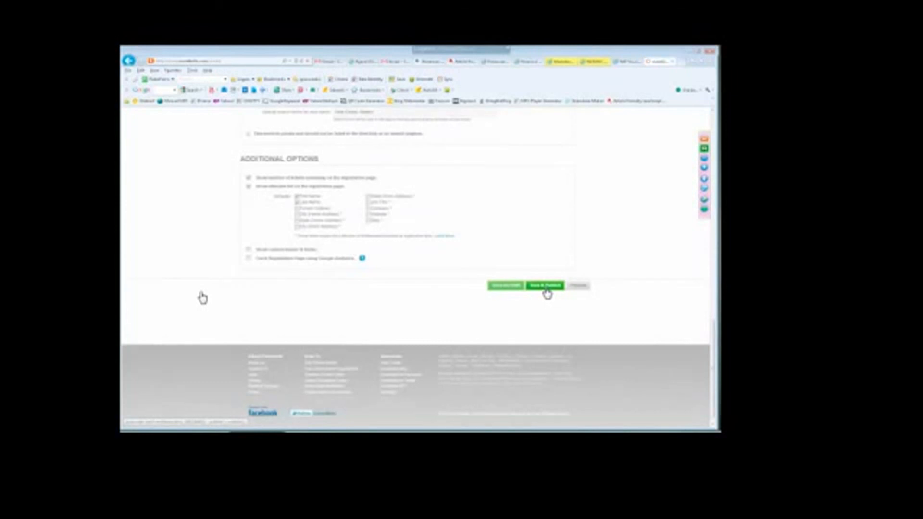
{"action": "left_click", "coordinate": [547, 288]}
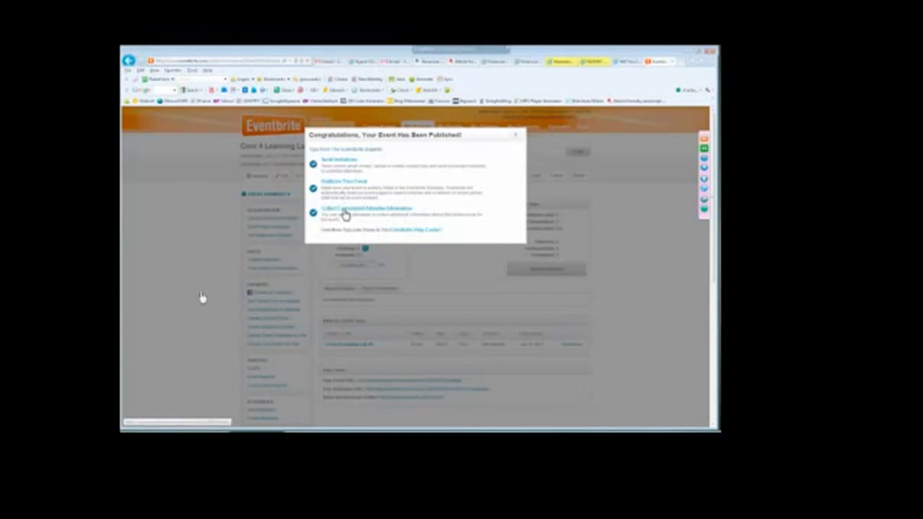
{"action": "left_click", "coordinate": [514, 137]}
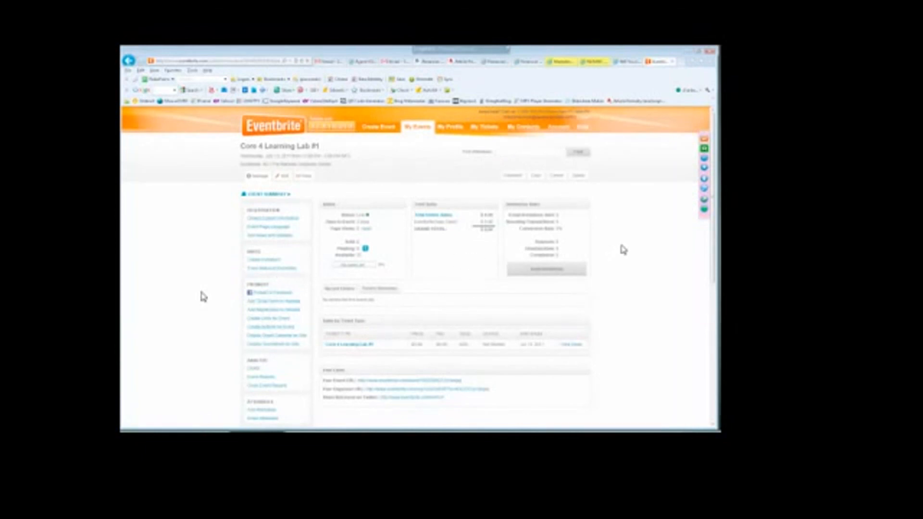
{"action": "scroll", "coordinate": [203, 297], "scroll_direction": "down", "scroll_amount": 2}
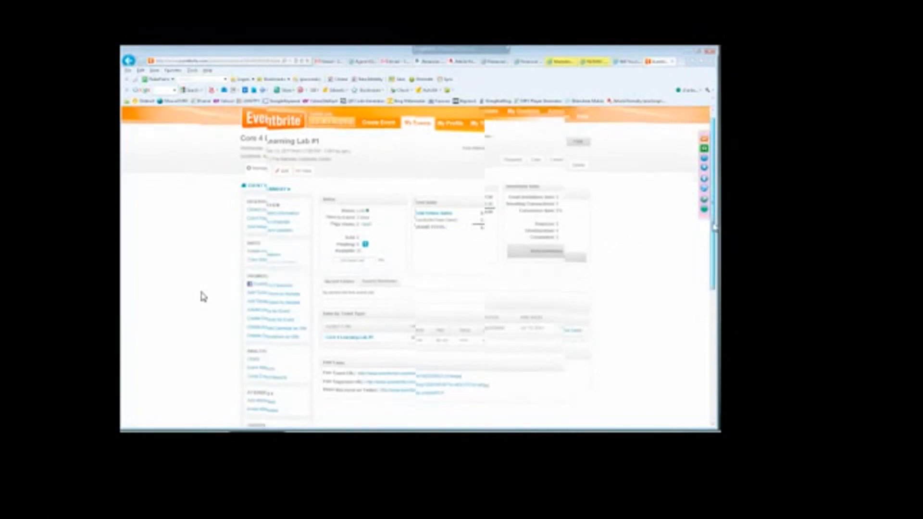